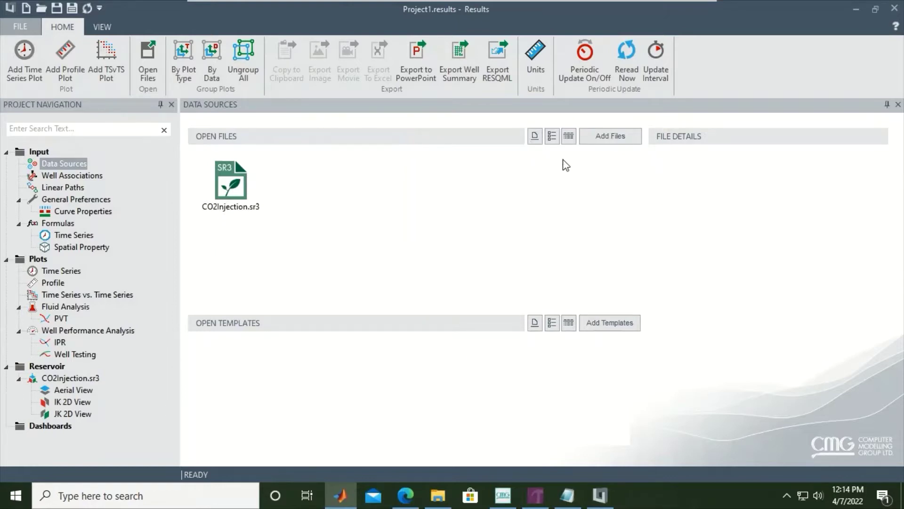
- Switch the open files display to list view and back to large icons
click(553, 136)
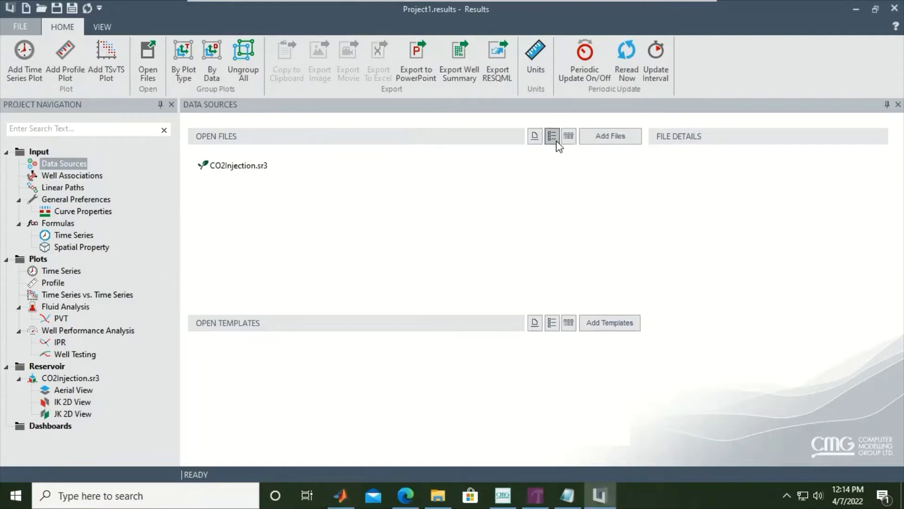
click(535, 136)
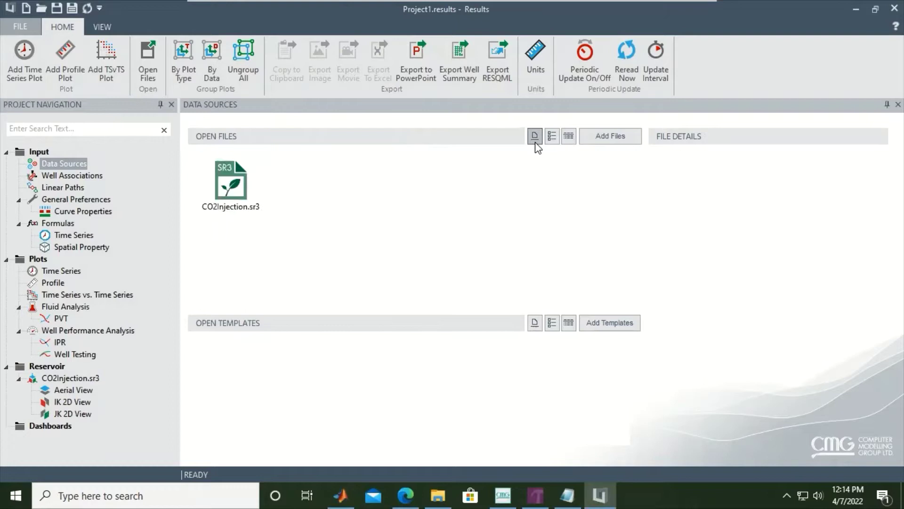
click(551, 136)
click(536, 136)
click(551, 136)
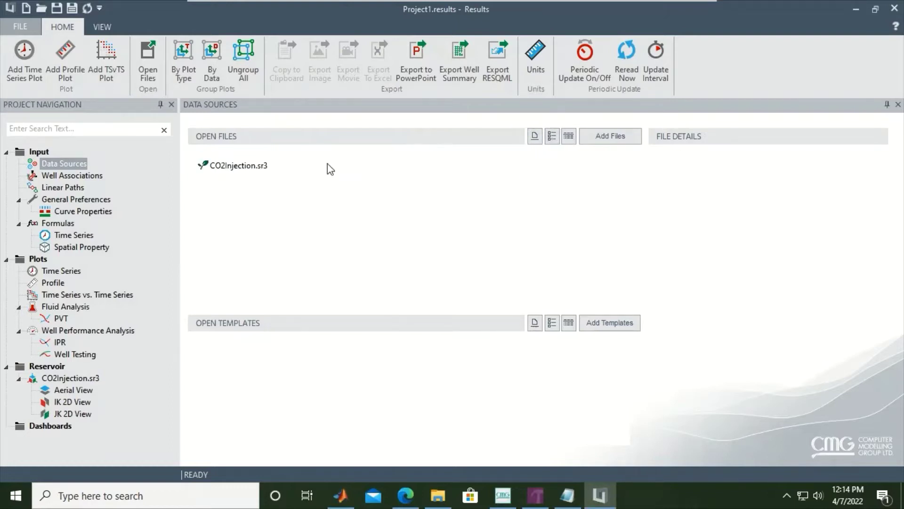
click(535, 136)
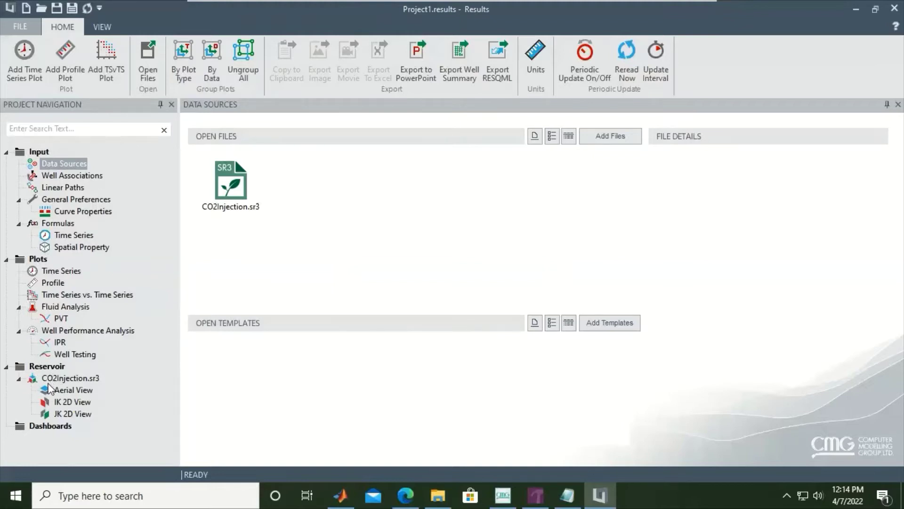
- Open the IK 2D View of the CO2Injection.sr3 reservoir
click(5, 259)
click(5, 258)
click(446, 215)
click(72, 403)
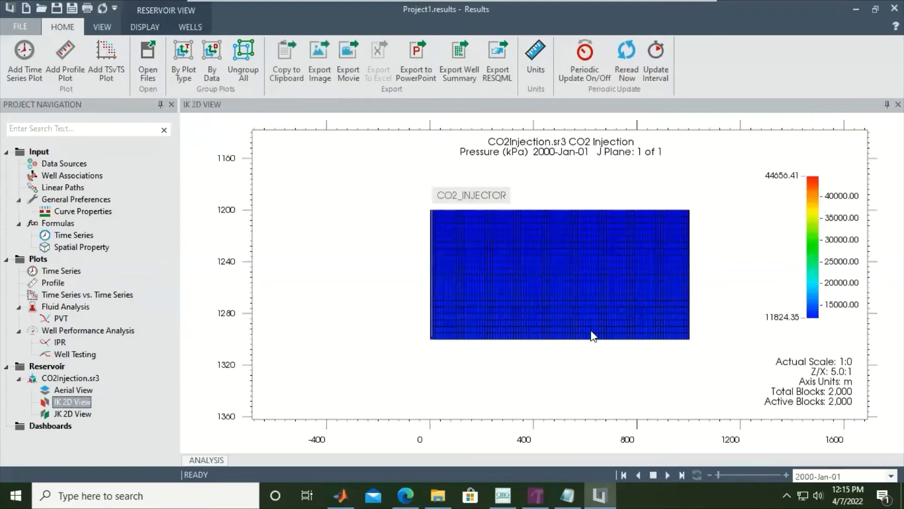
scroll(592, 334, down, 2)
scroll(591, 333, up, 4)
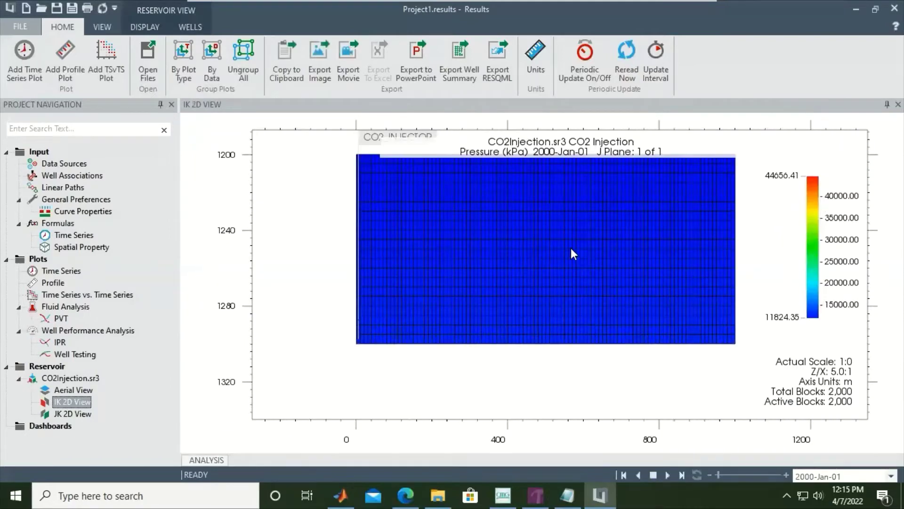
right_click(566, 291)
click(317, 306)
click(113, 28)
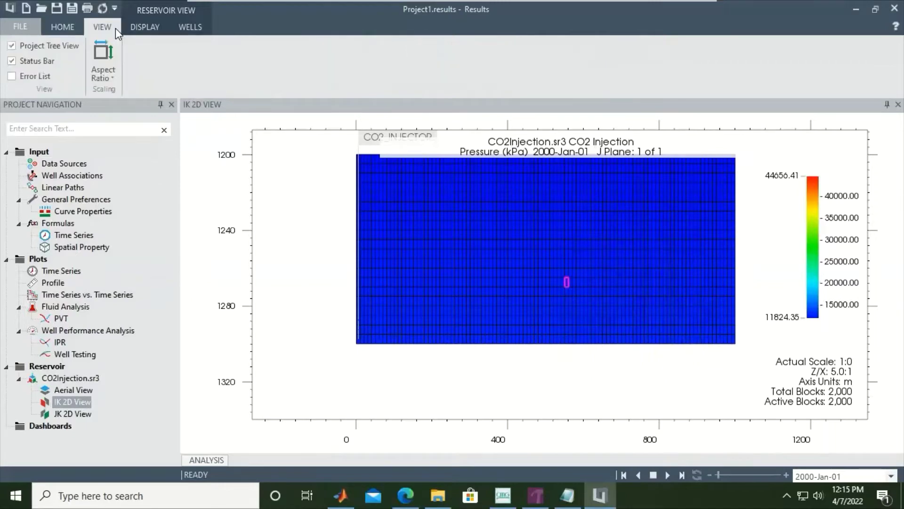
click(142, 27)
click(191, 28)
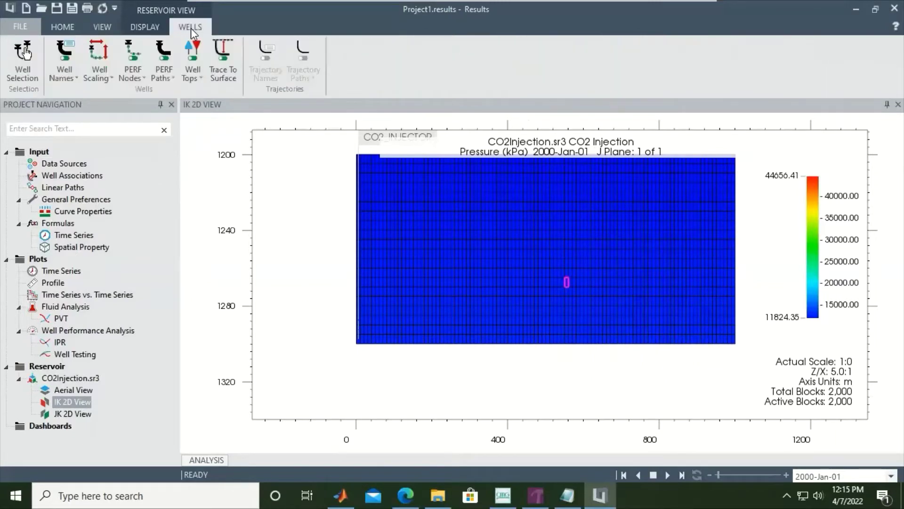
click(66, 28)
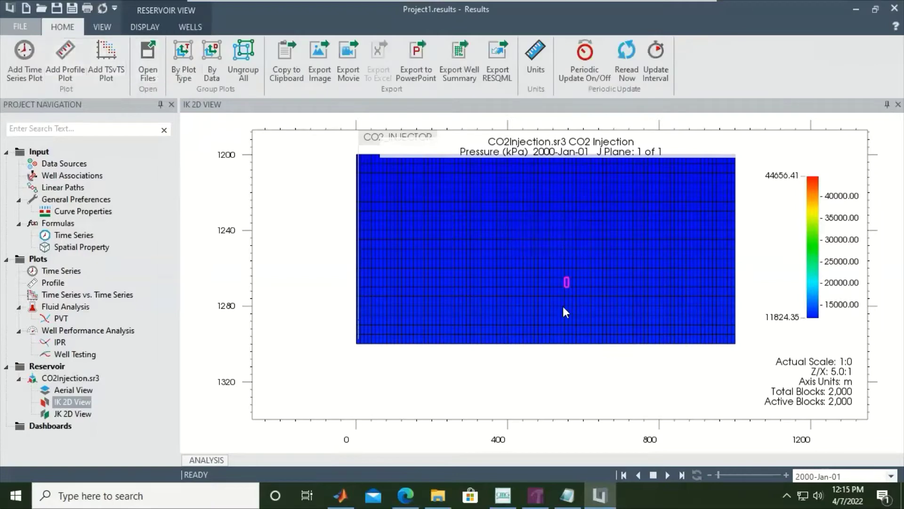
- Reposition the grid below the plot title and probe the pressure of individual grid blocks
mouse_move(585, 225)
drag(586, 246, 559, 303)
drag(586, 261, 517, 266)
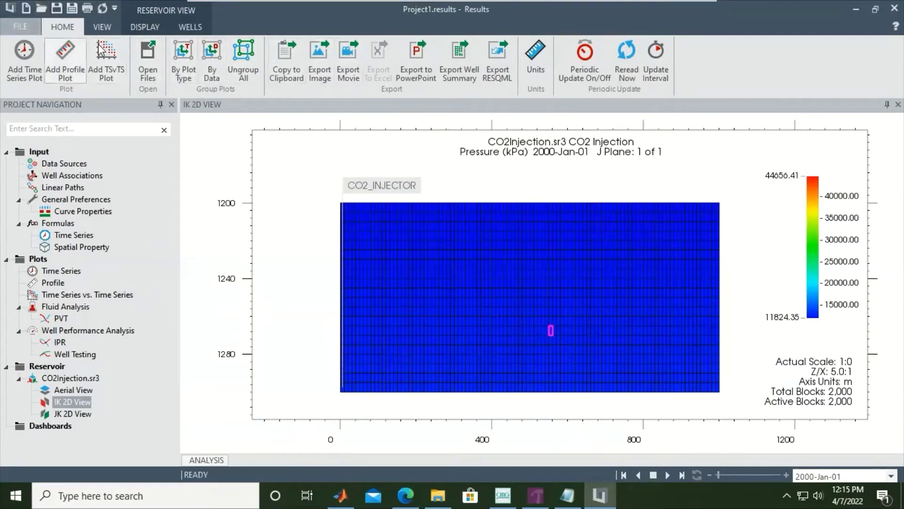
click(103, 29)
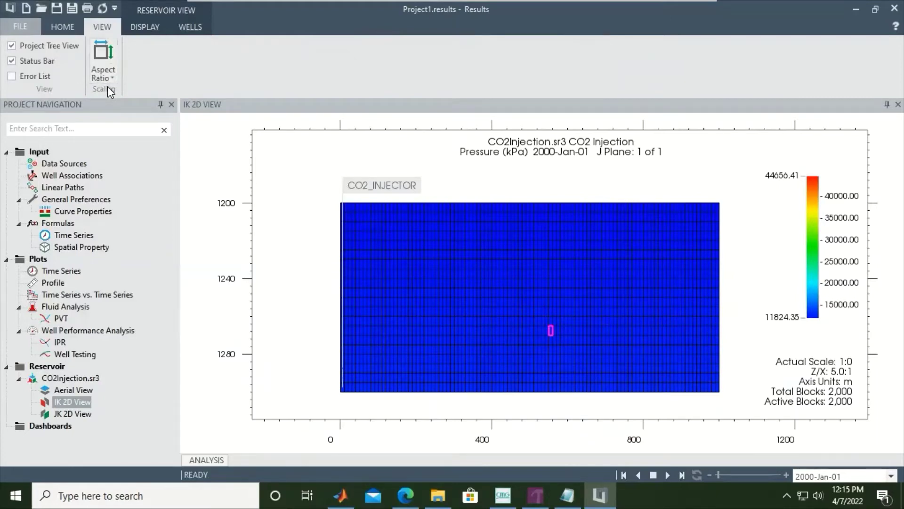
click(142, 26)
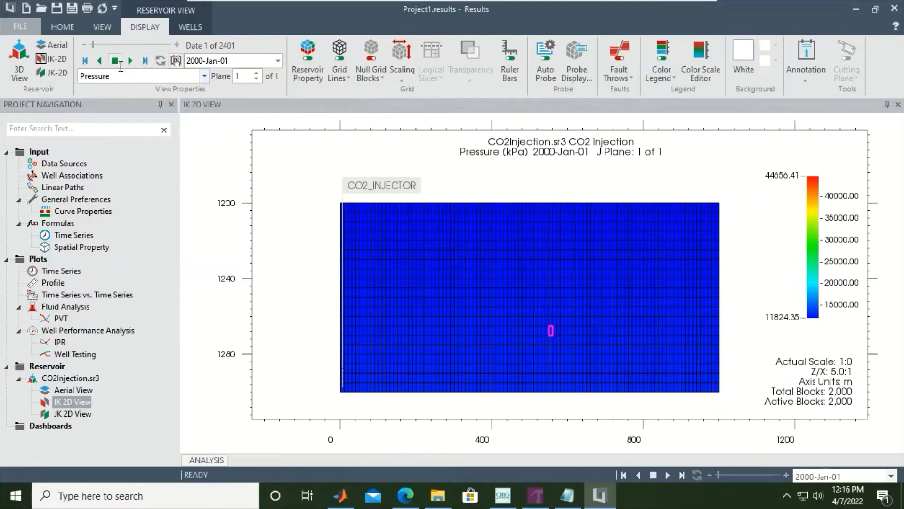
mouse_move(720, 227)
mouse_move(615, 269)
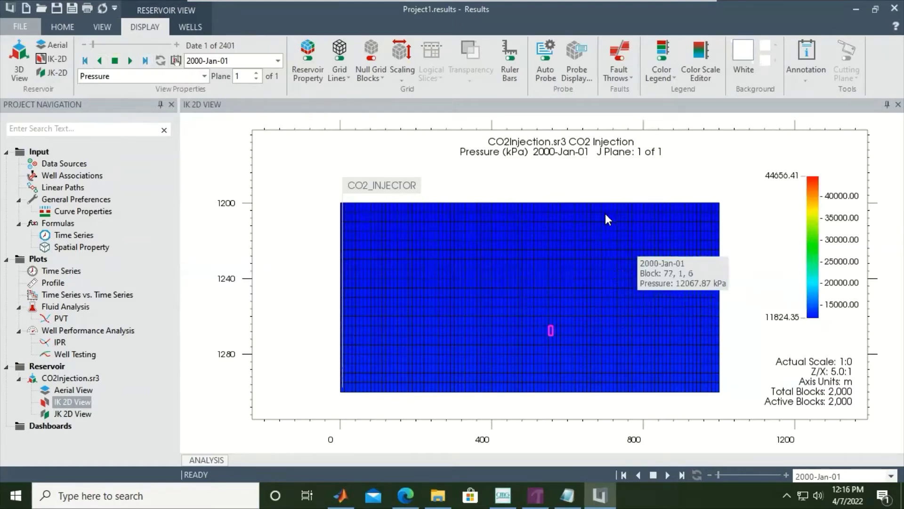
- Cycle the grid's displayed property through Permeability K, Water Saturation and Water Viscosity
right_click(549, 190)
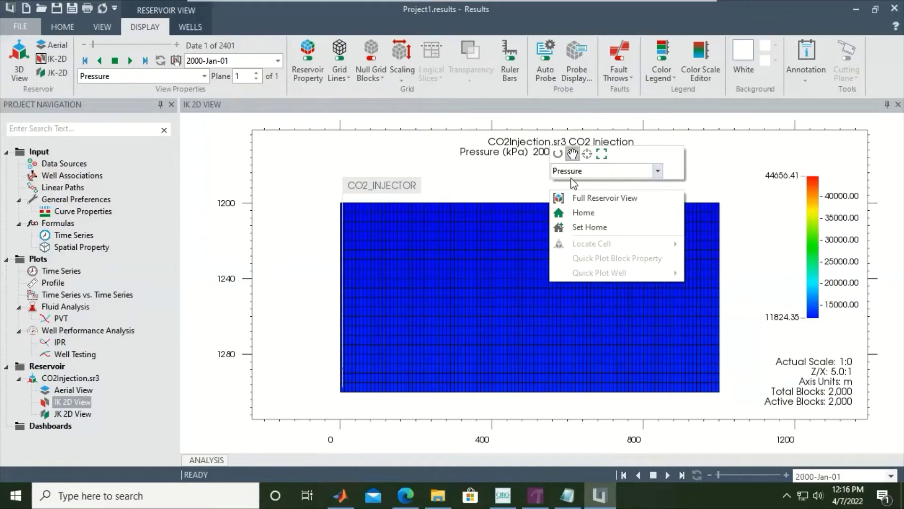
click(657, 172)
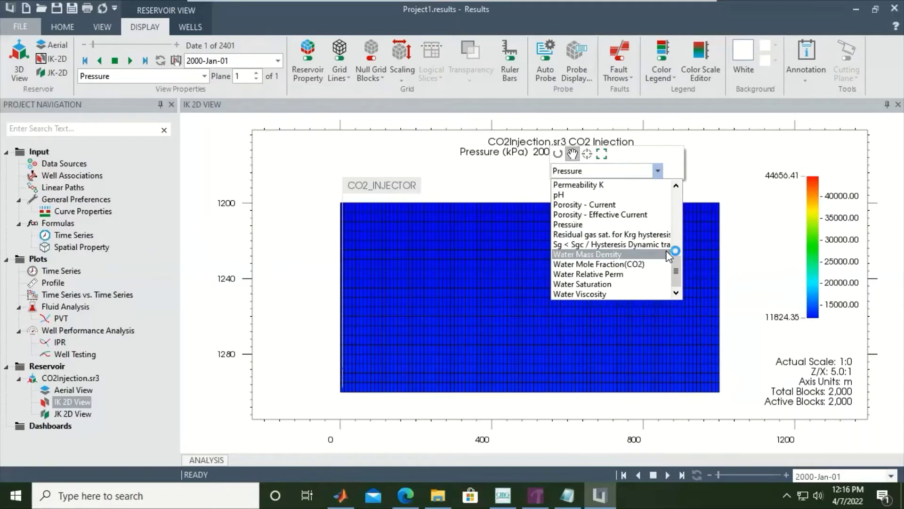
click(636, 185)
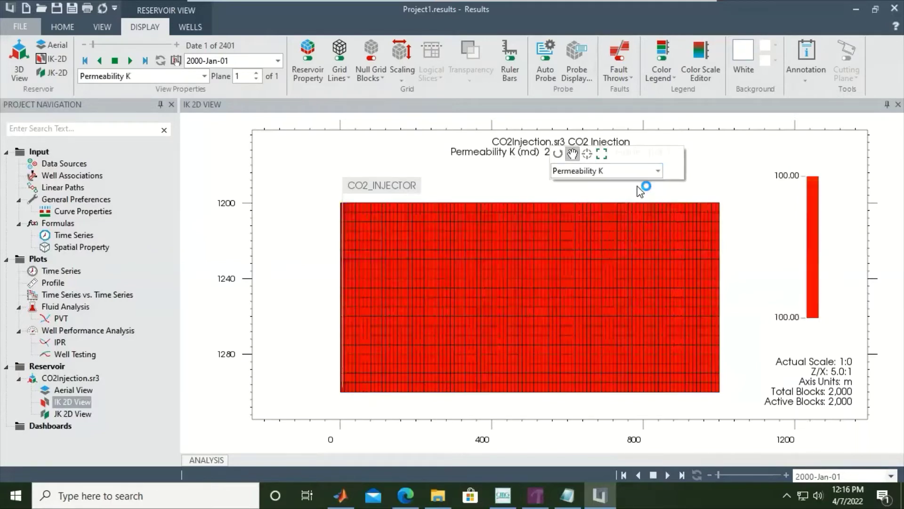
click(658, 171)
click(606, 284)
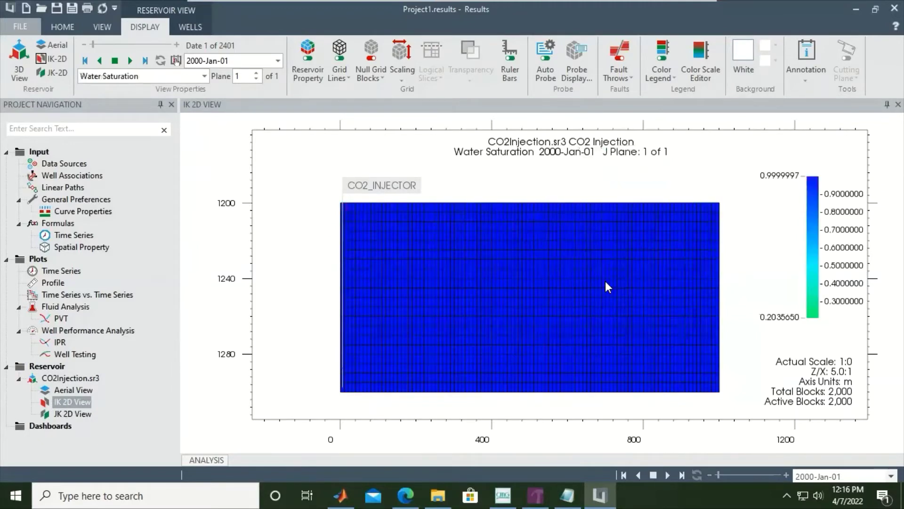
click(658, 172)
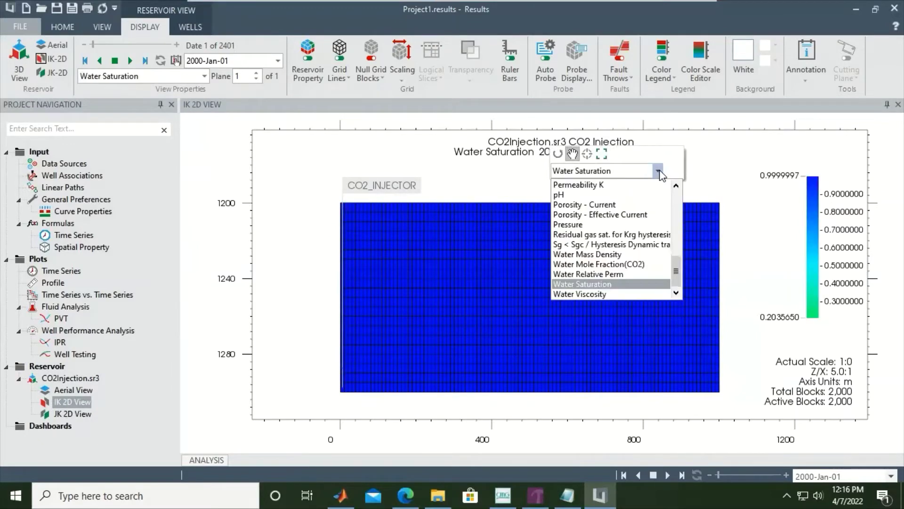
click(599, 294)
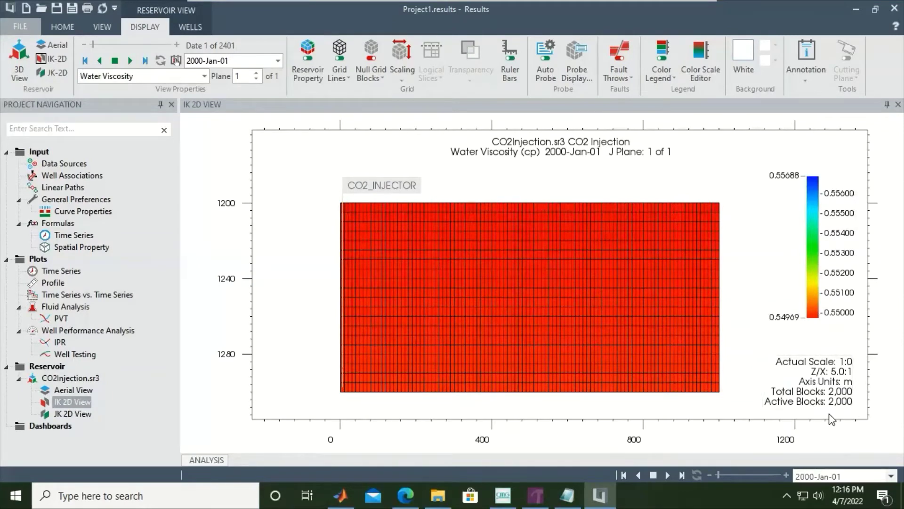
- Display Gas Saturation on the IK 2D grid and play its animation through the dates
right_click(572, 178)
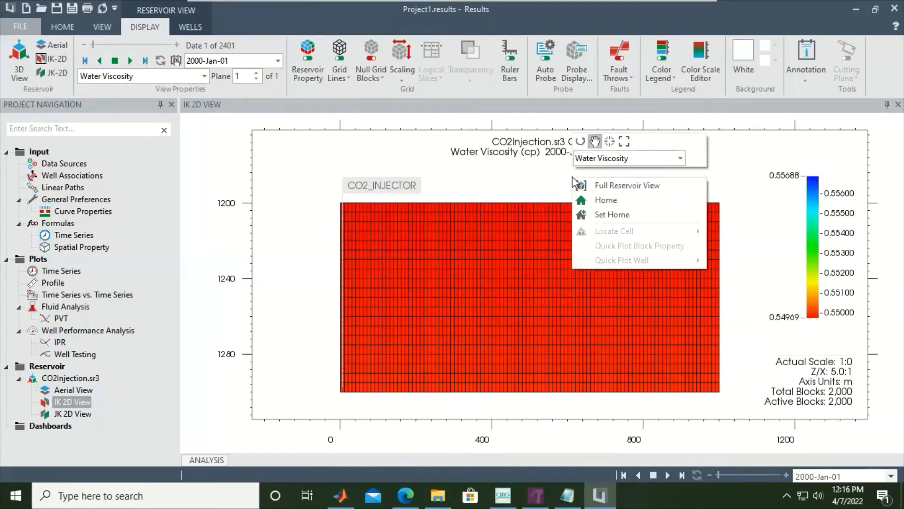
click(527, 193)
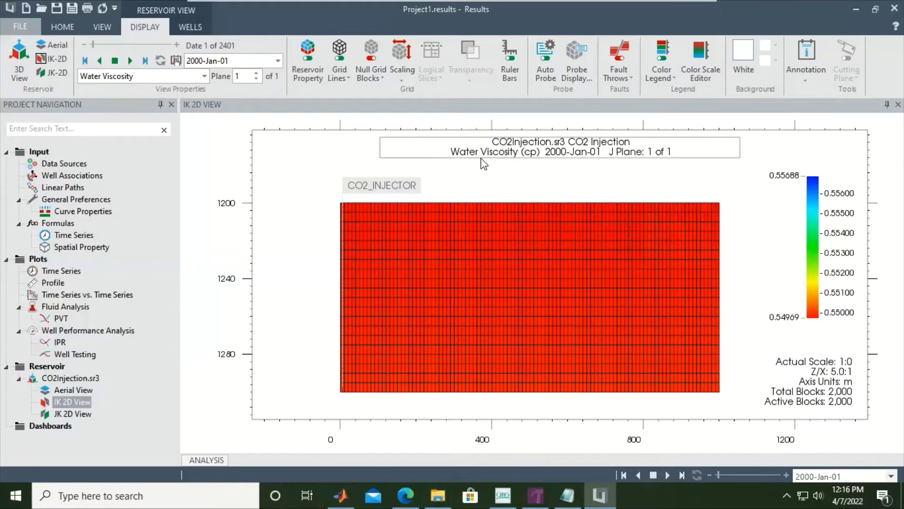
right_click(652, 181)
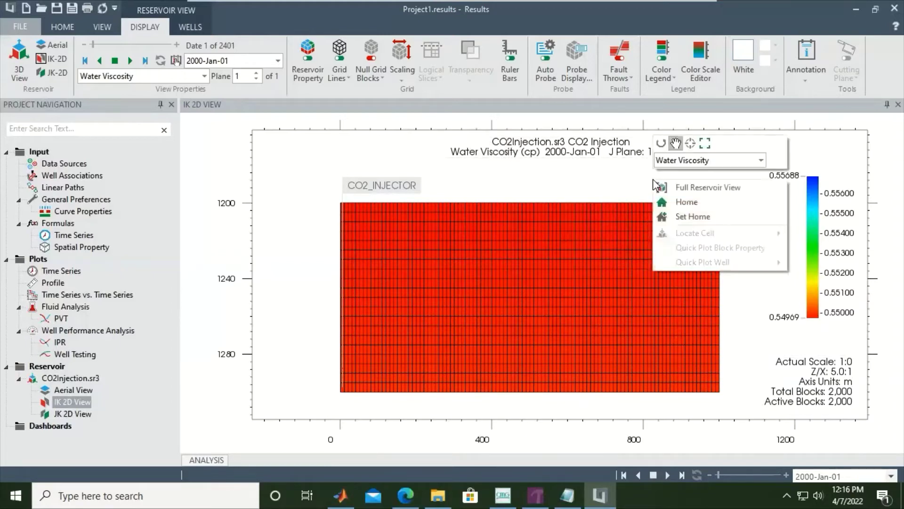
click(761, 161)
scroll(753, 219, up, 6)
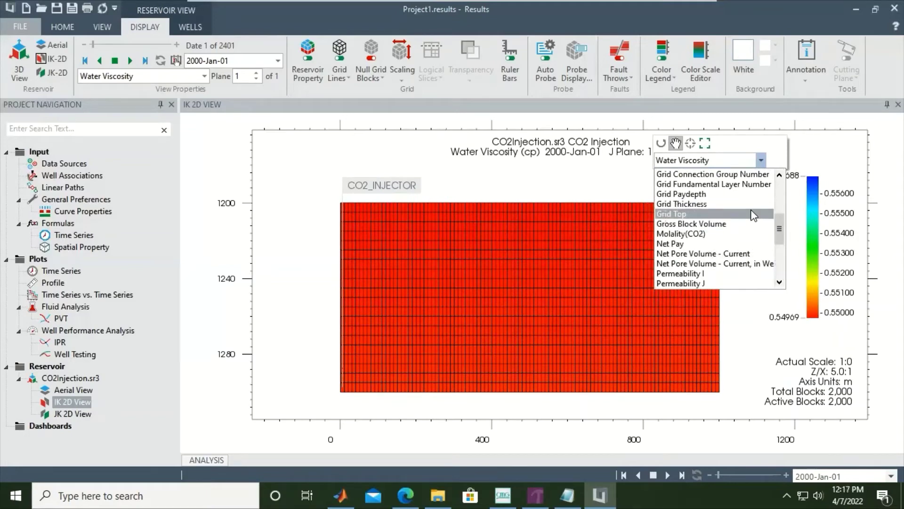
scroll(713, 234, up, 2)
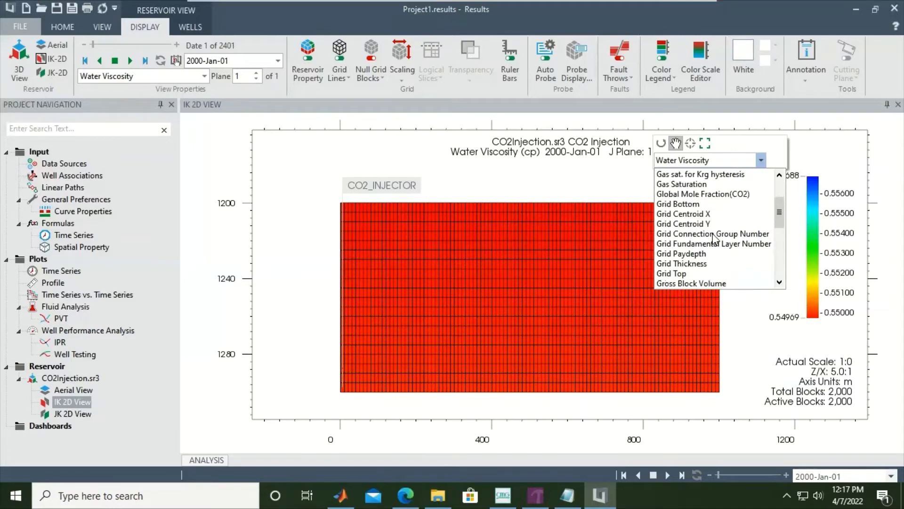
scroll(714, 237, up, 1)
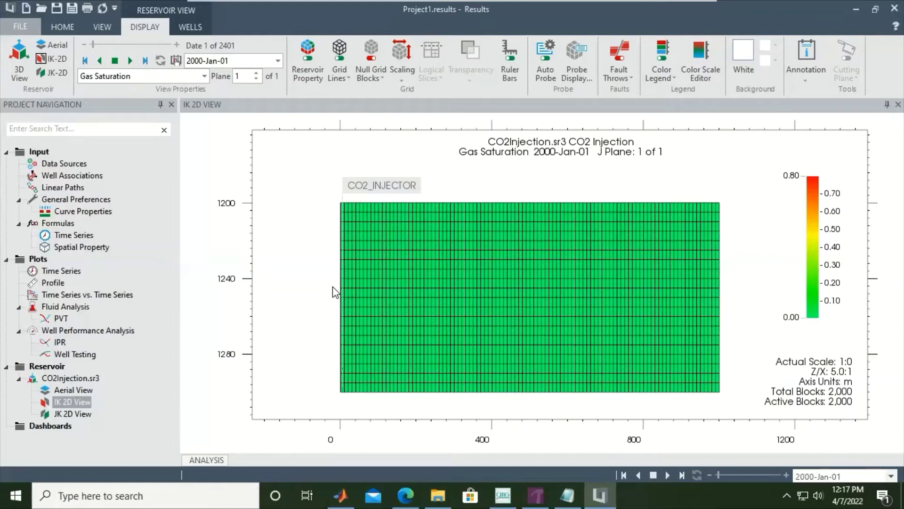
click(130, 60)
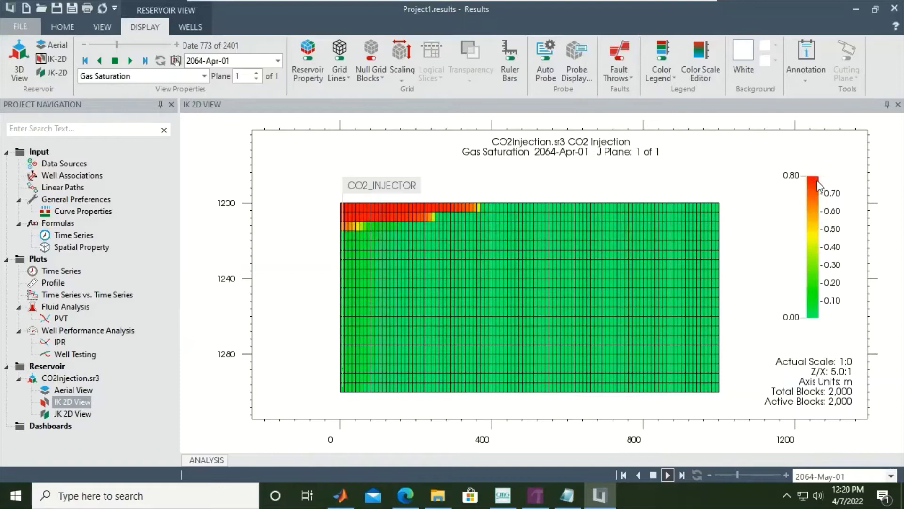
- Open the Color Scale Editor for Gas Saturation and set the range maximum to 0.796
right_click(819, 254)
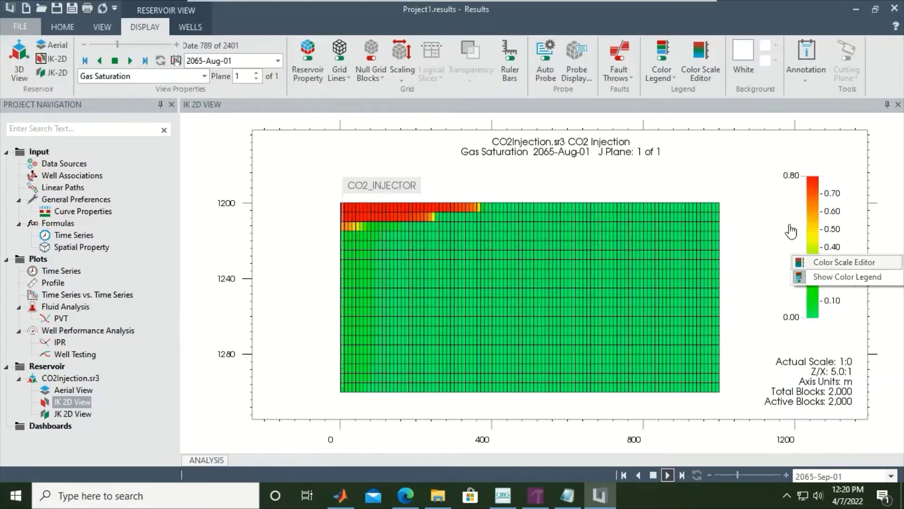
click(823, 234)
right_click(822, 234)
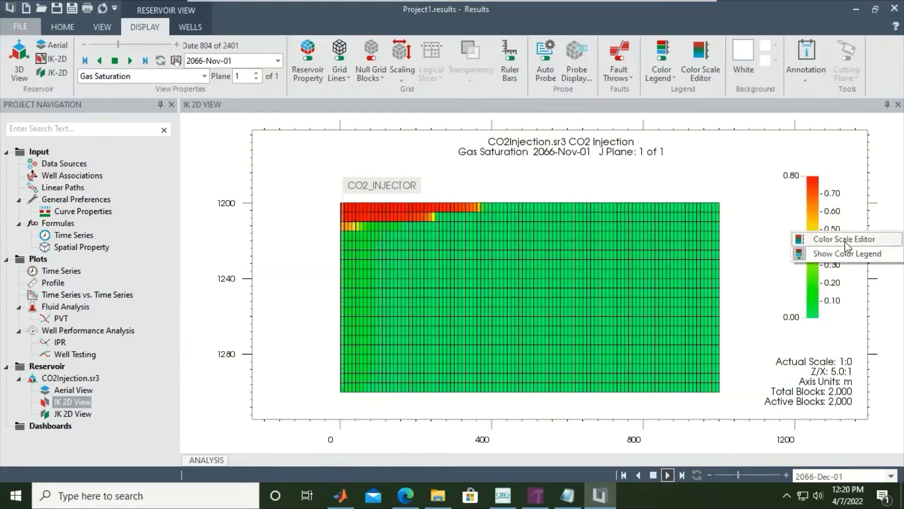
click(844, 240)
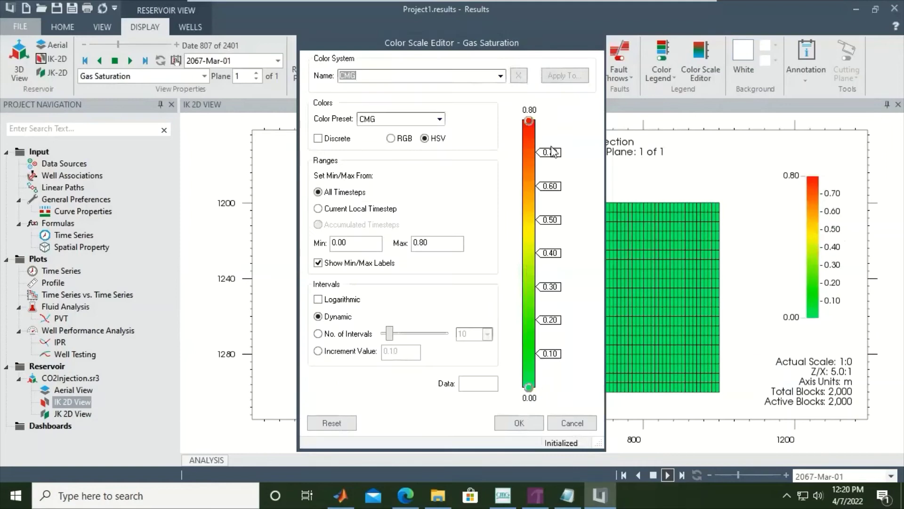
drag(351, 43, 107, 56)
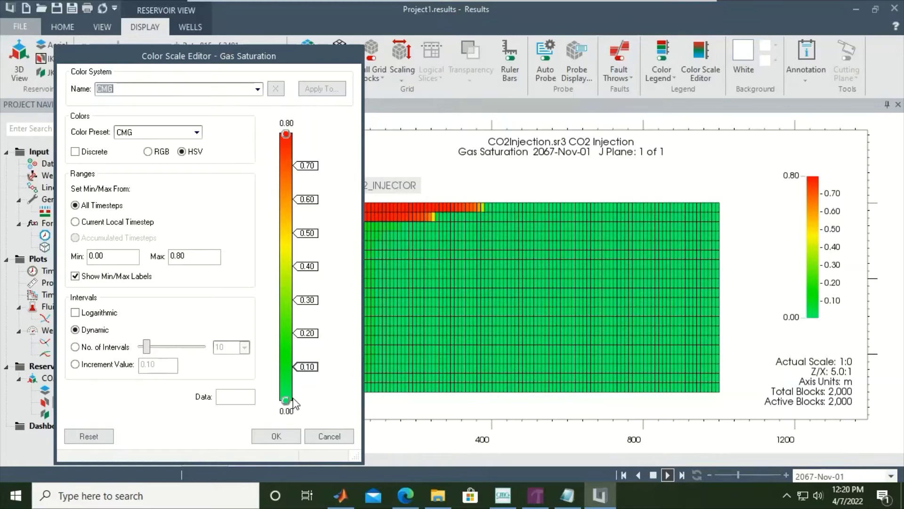
click(107, 258)
double_click(181, 255)
text(0.796)
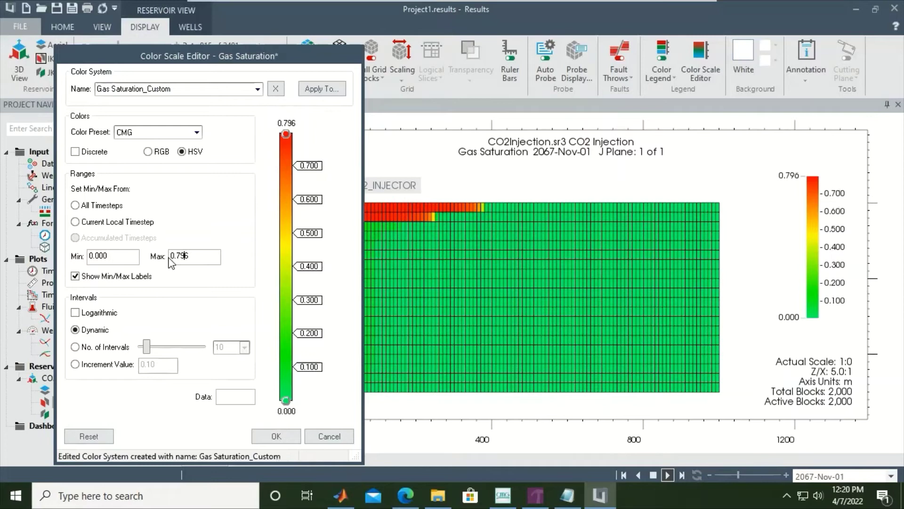
click(132, 261)
- Preview the Intensity color preset and change the Gas Saturation color scale to Radiance
click(196, 133)
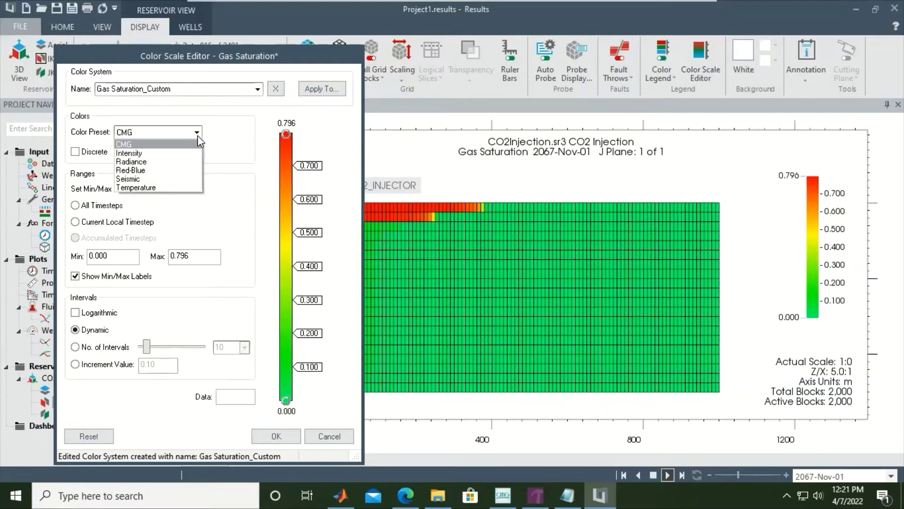
click(134, 153)
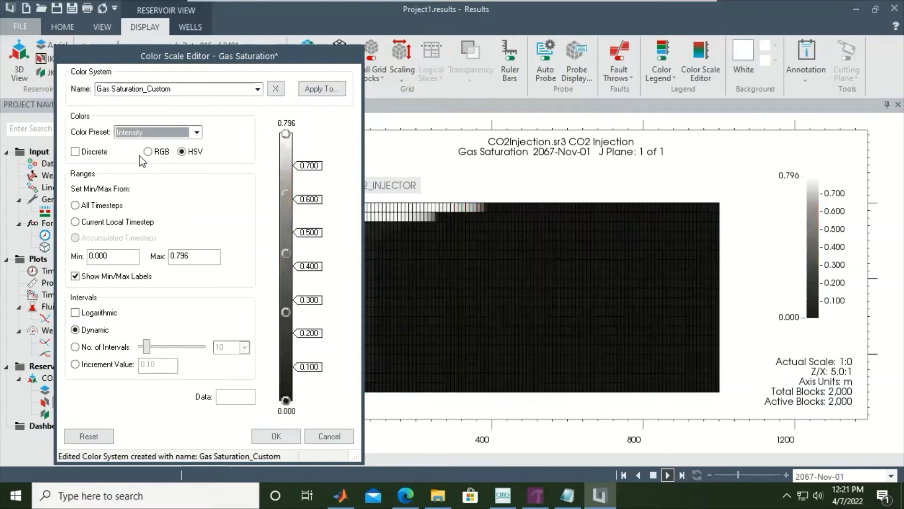
drag(217, 60, 182, 69)
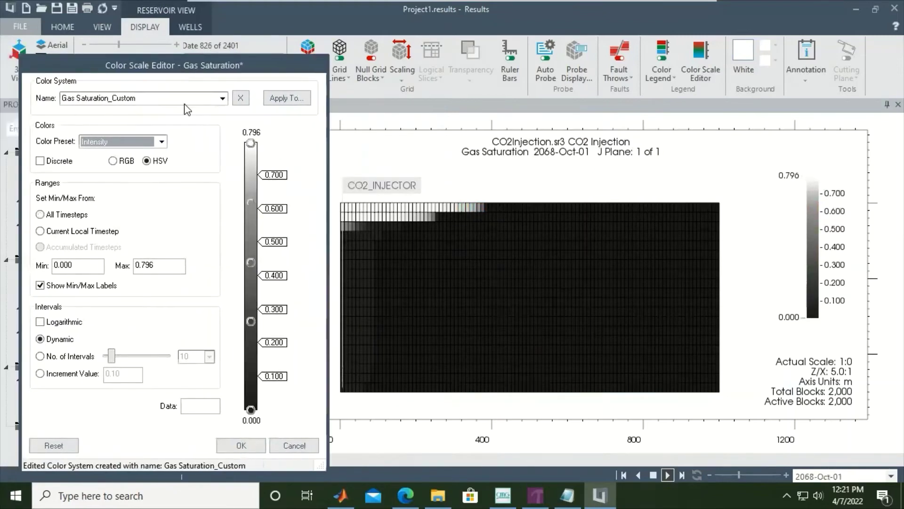
click(161, 142)
click(140, 177)
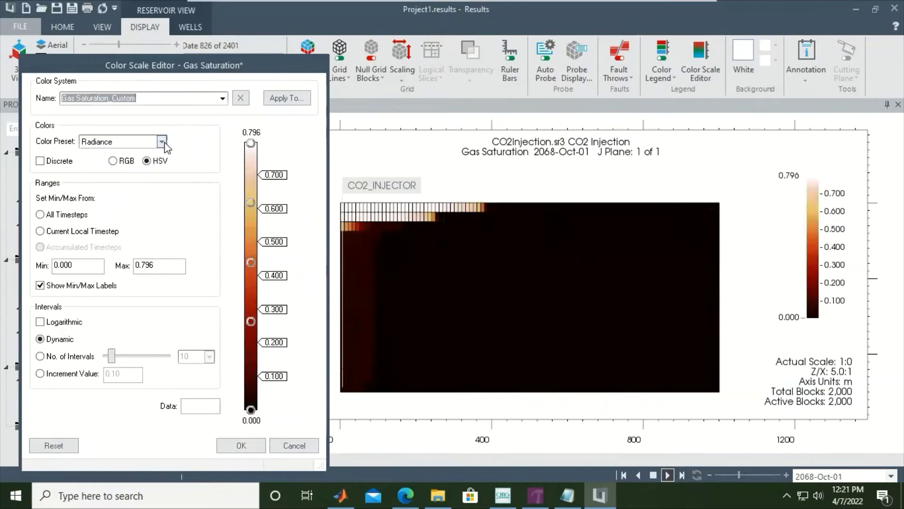
- Preview the Seismic, Temperature, Radiance and Red-Blue color presets on the Gas Saturation scale
click(163, 142)
click(129, 188)
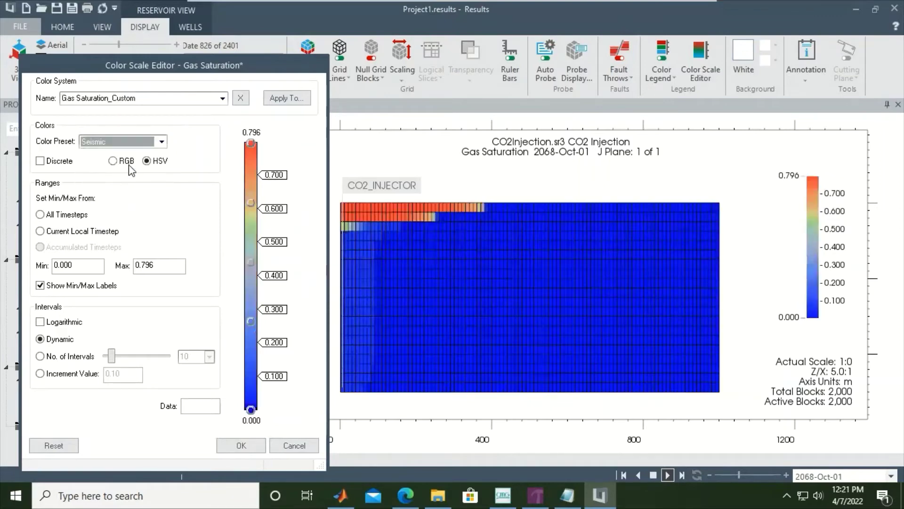
click(160, 141)
click(114, 198)
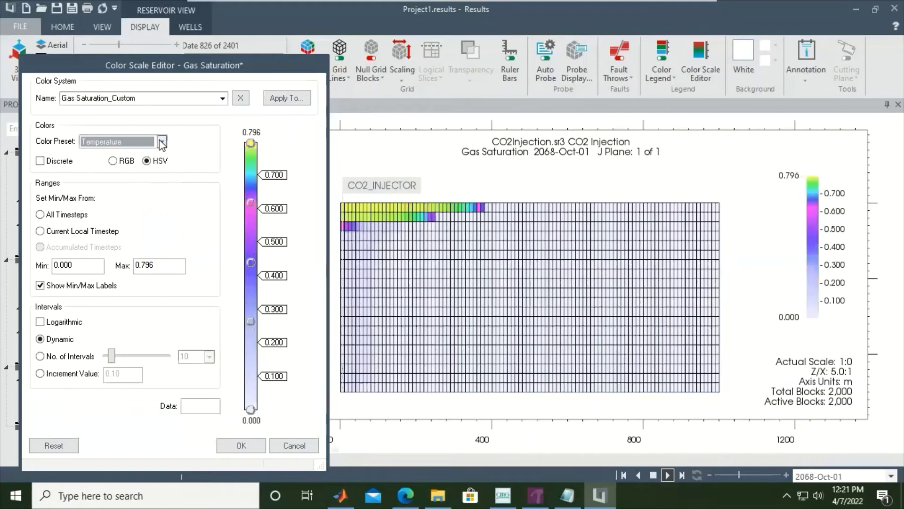
click(273, 210)
click(161, 141)
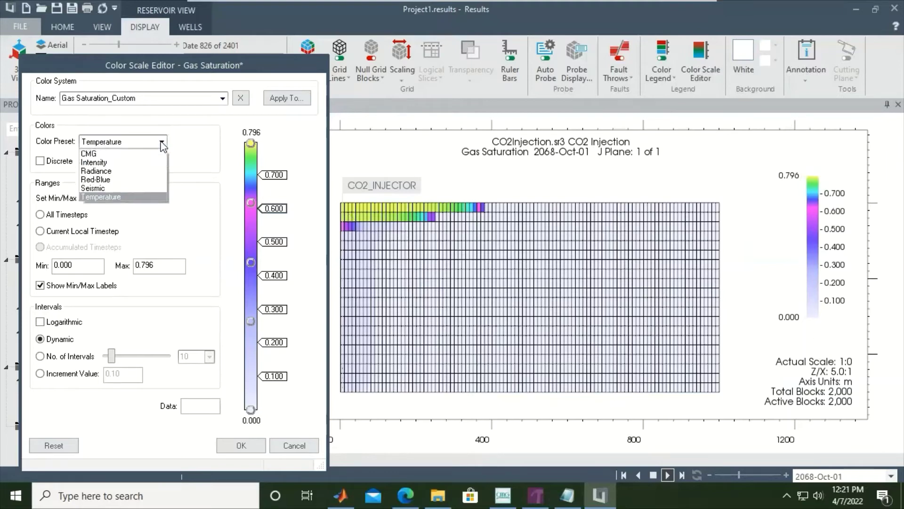
click(121, 171)
key(alt+Down)
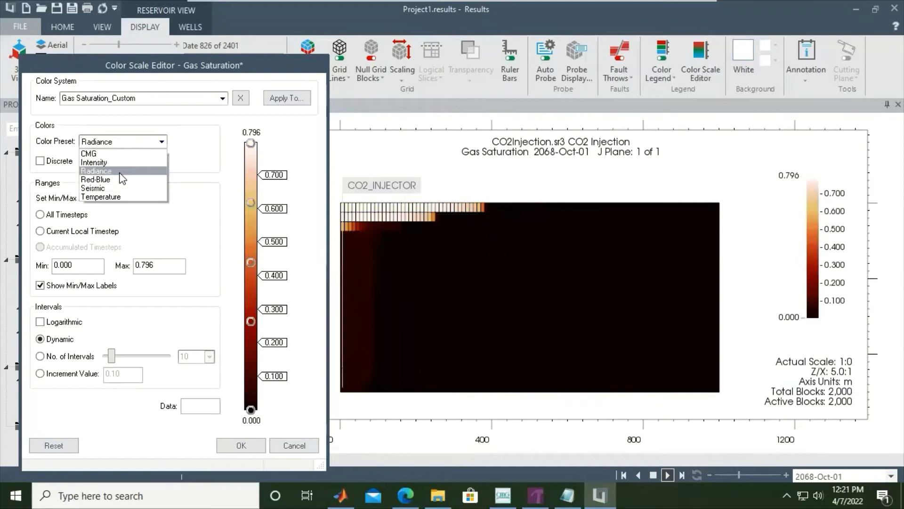
click(117, 178)
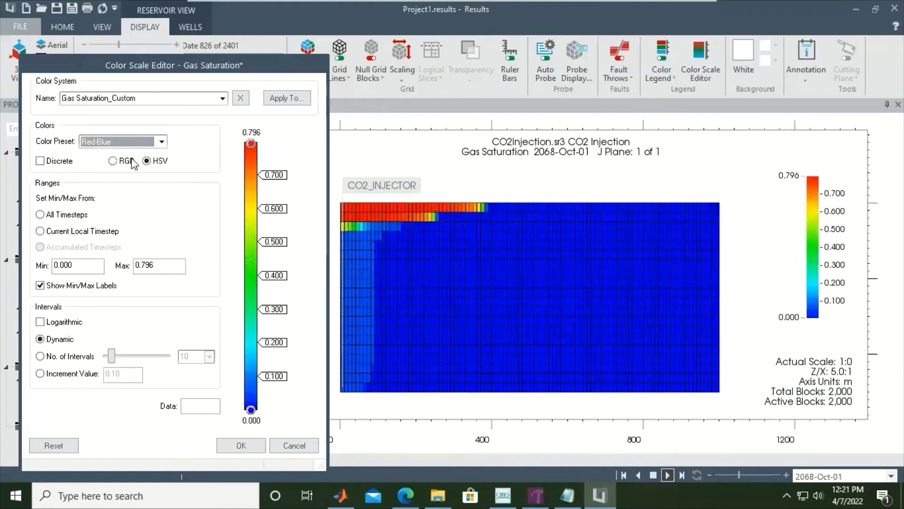
- Set the Gas Saturation color preset to CMG and compare RGB with HSV blending, keeping HSV
key(alt+Down)
click(130, 154)
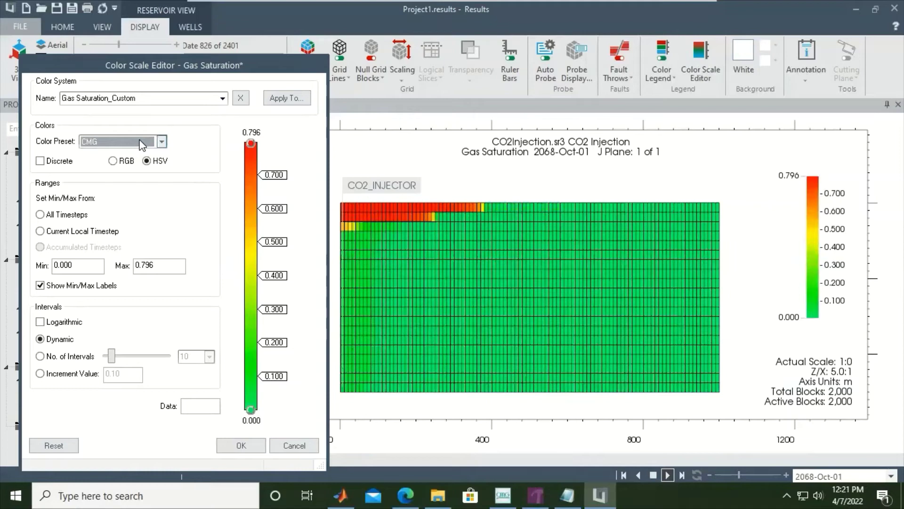
click(114, 162)
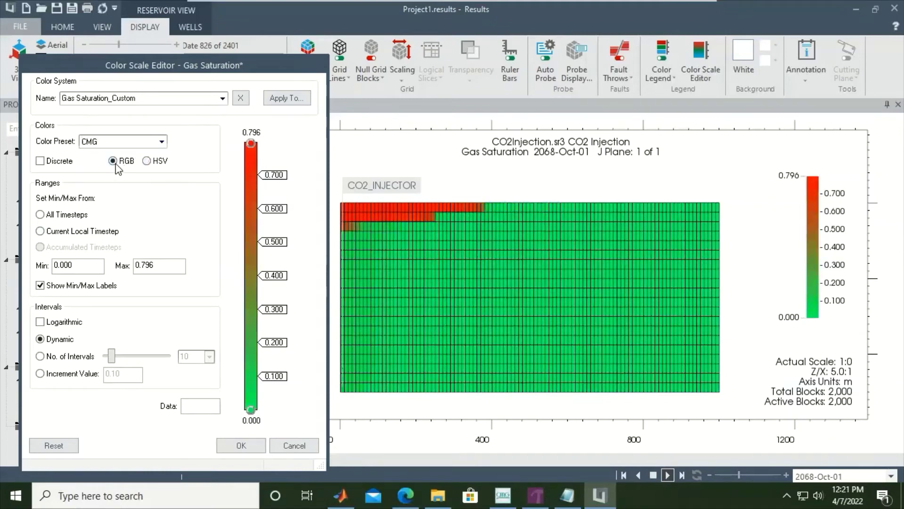
click(148, 162)
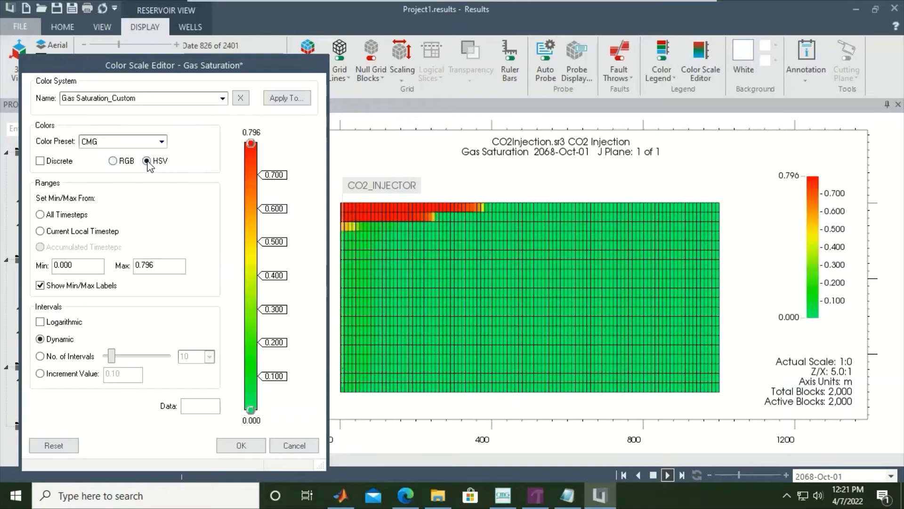
click(250, 408)
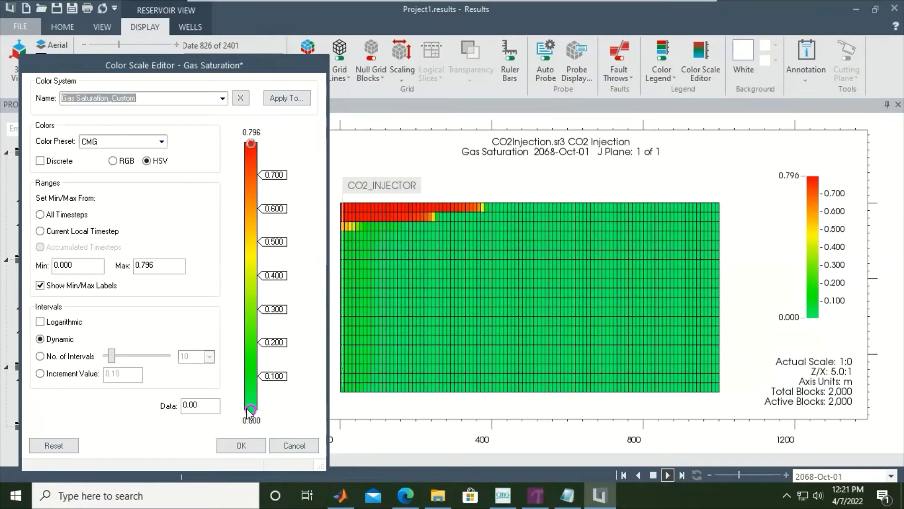
right_click(250, 409)
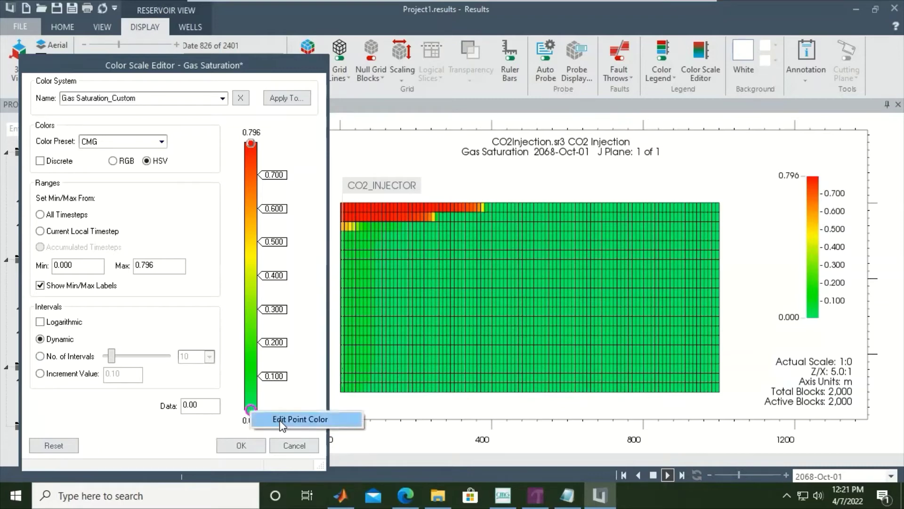
click(300, 419)
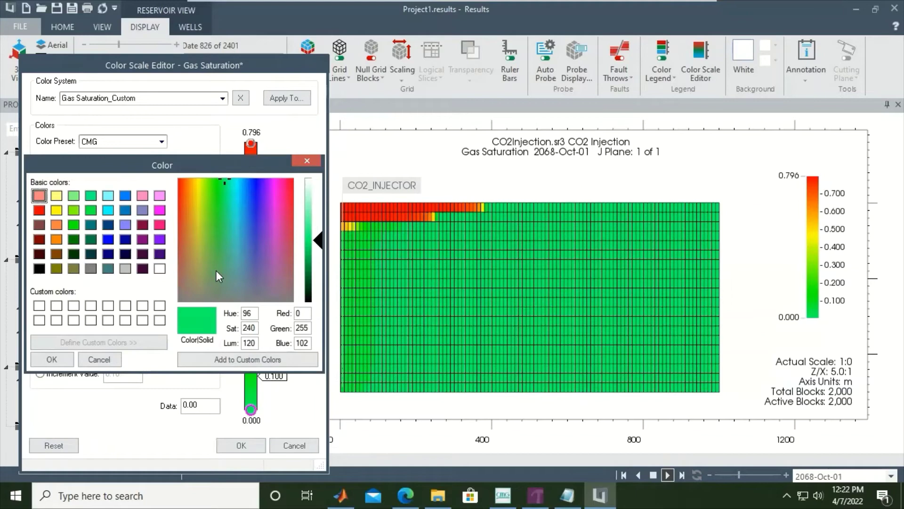
click(108, 241)
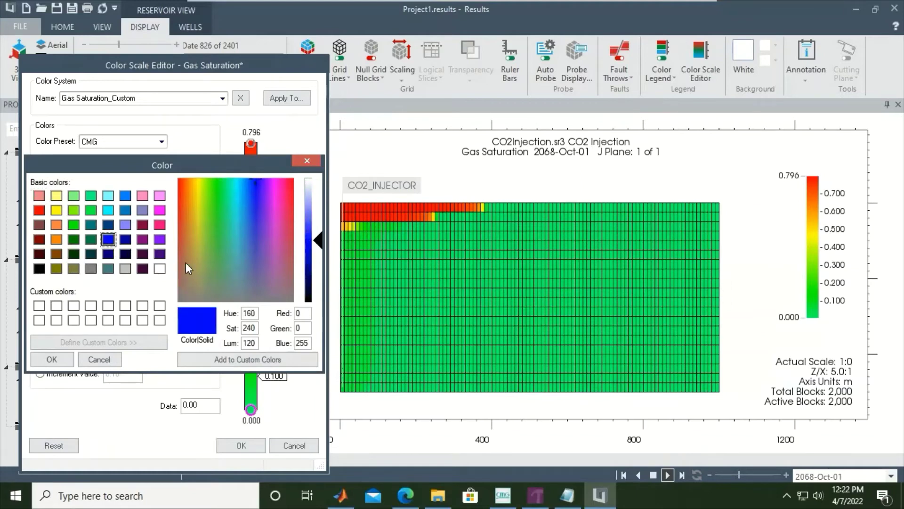
click(306, 162)
- Recolor the scale's minimum point pure blue and compare RGB with HSV blending, keeping HSV
right_click(249, 409)
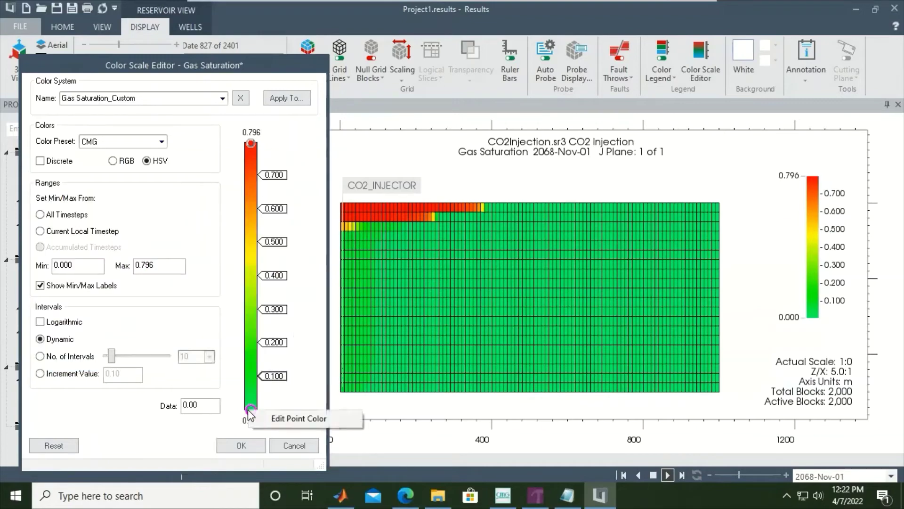
click(283, 418)
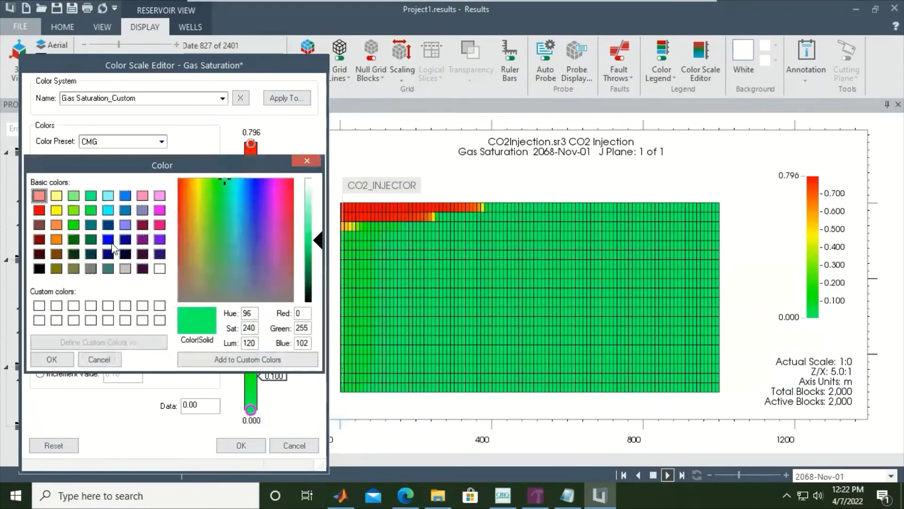
click(111, 242)
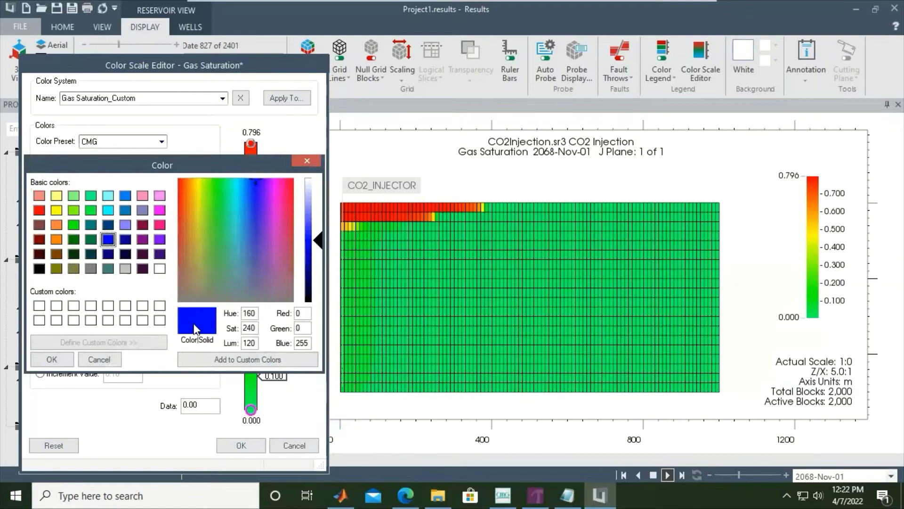
click(52, 358)
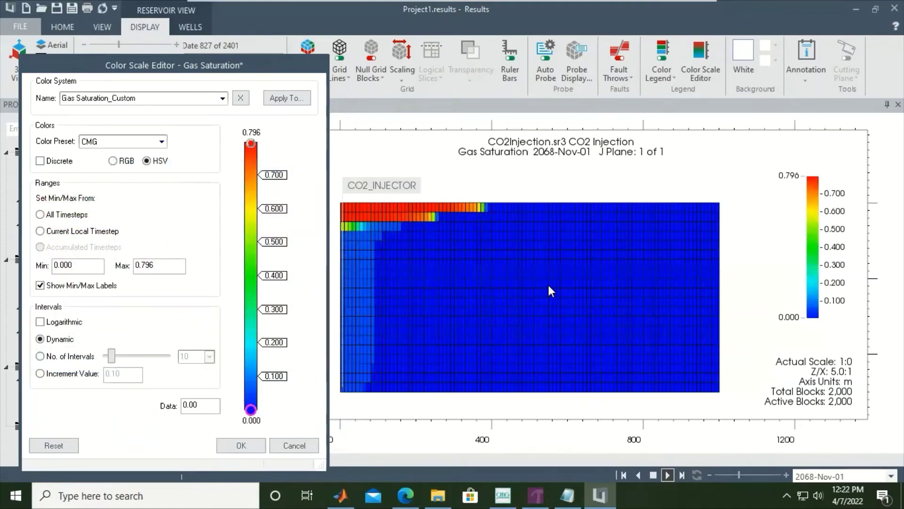
click(126, 161)
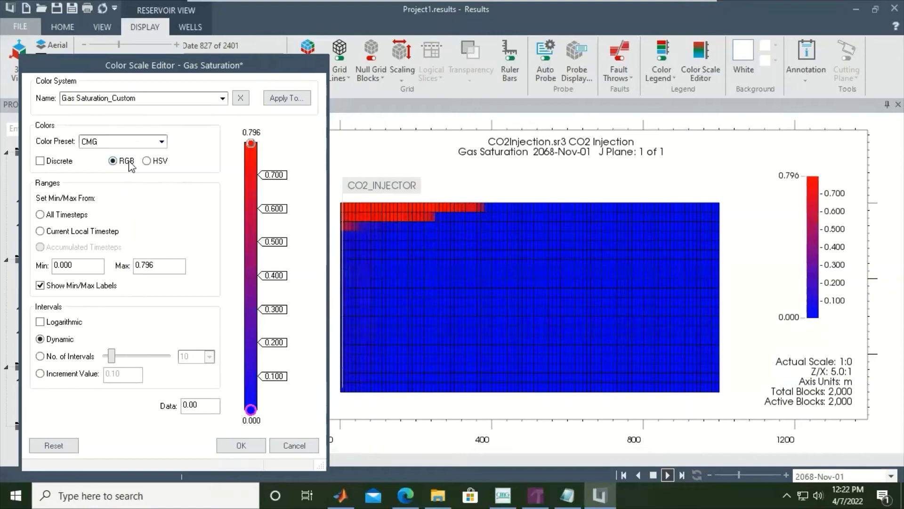
click(160, 162)
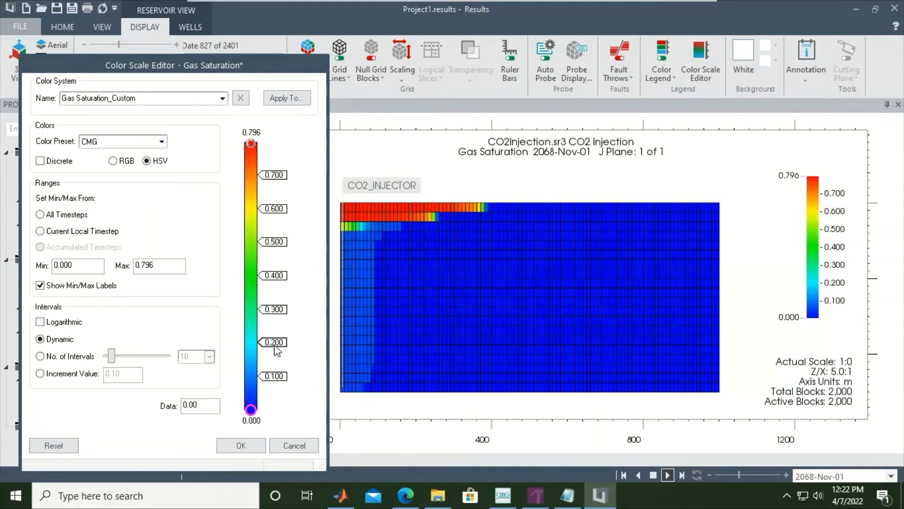
- Set the Gas Saturation range maximum to 0.8, nudge the 0.60 interval marker slightly and apply the color scale
drag(157, 265, 141, 264)
text(8)
click(81, 264)
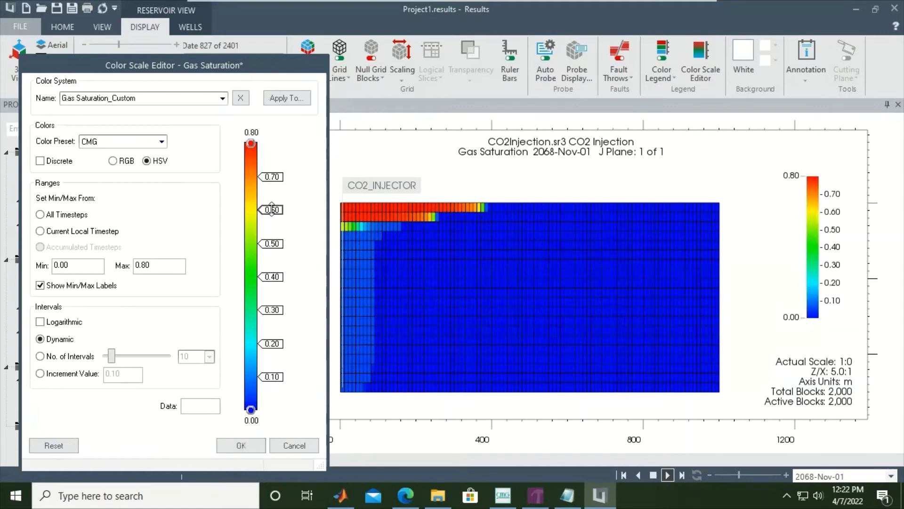
drag(272, 209, 273, 210)
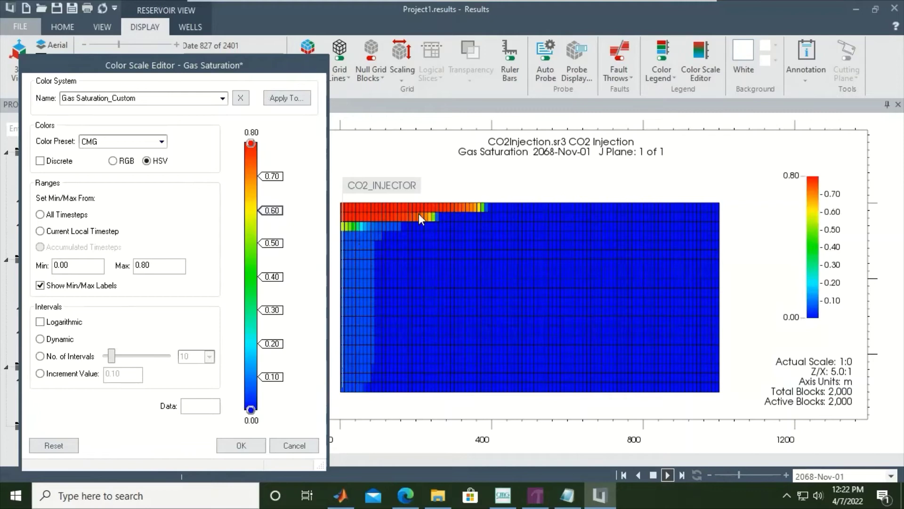
click(238, 445)
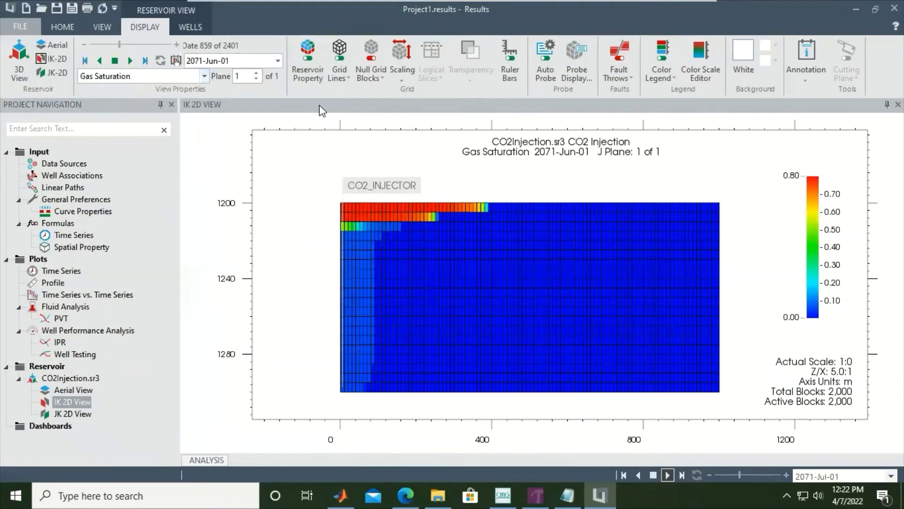
- Show Gas Saturation at the last date, 2200-Jan-01, and return the display to the first date, 2000-Jan-01
click(147, 62)
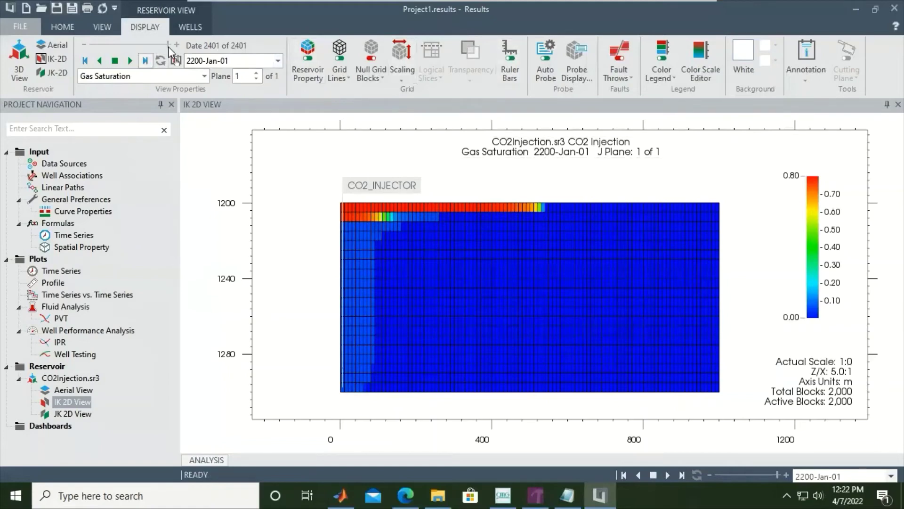
drag(167, 43, 92, 48)
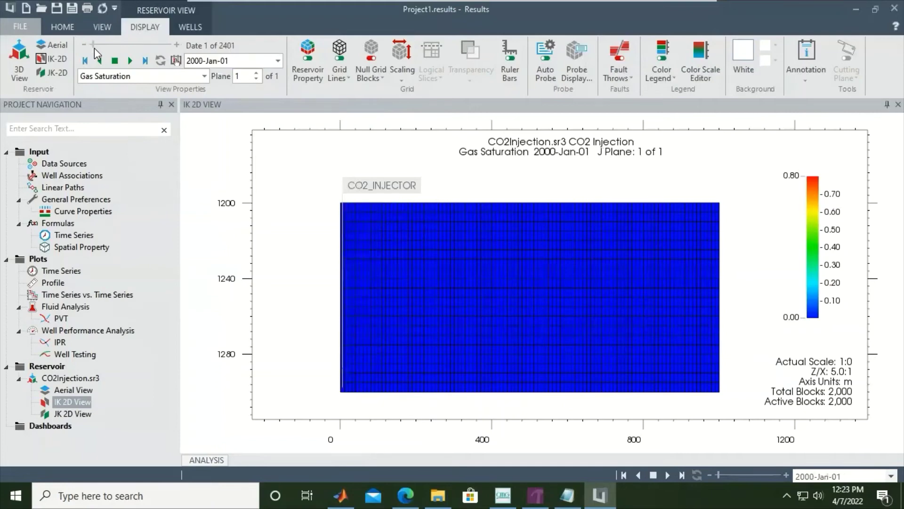
click(129, 60)
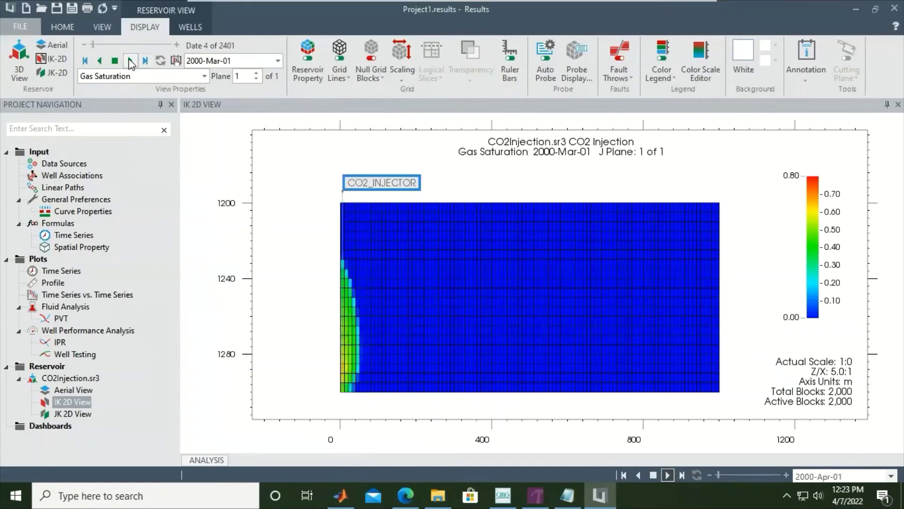
click(101, 61)
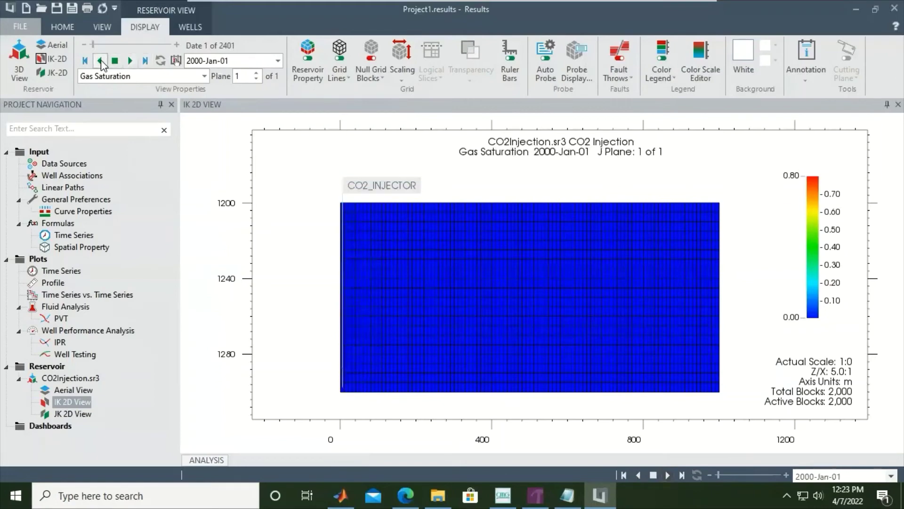
- Play the Gas Saturation animation from 2000-Jan-01, stop it at 2000-Apr-01 and advance through the following dates
click(129, 61)
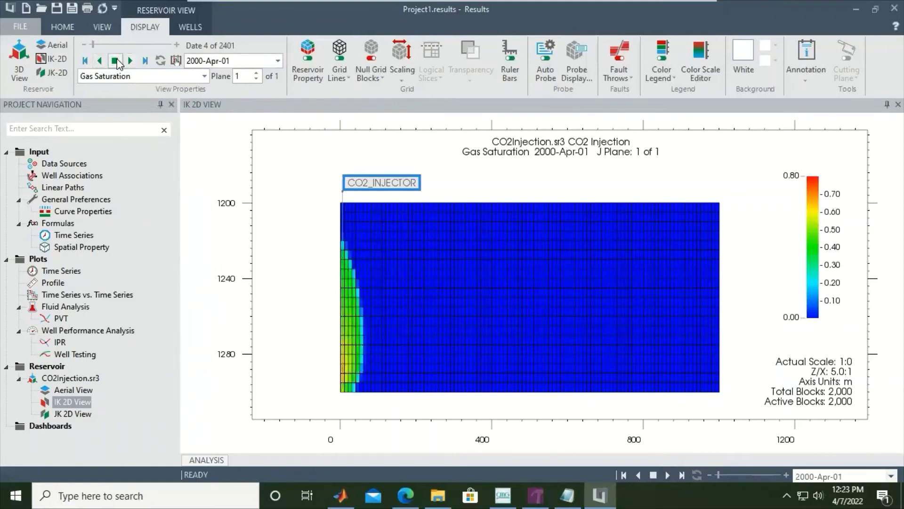
click(115, 61)
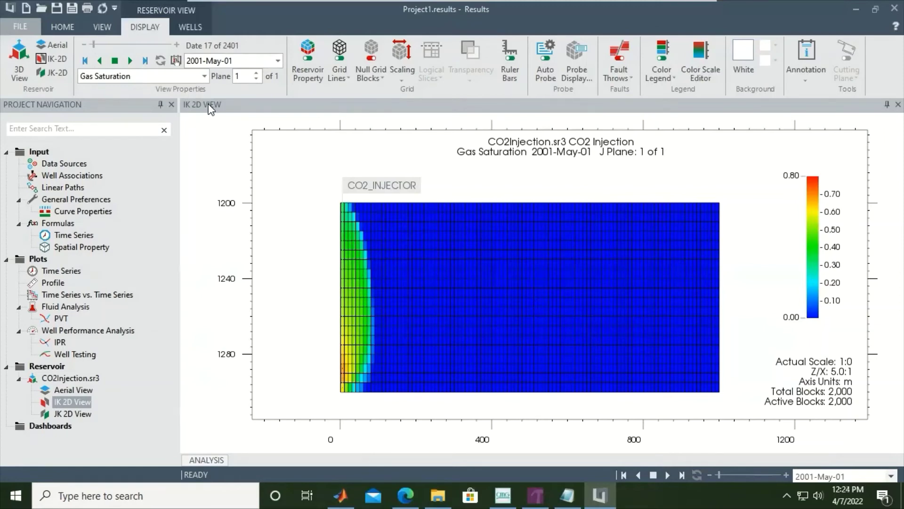
click(177, 45)
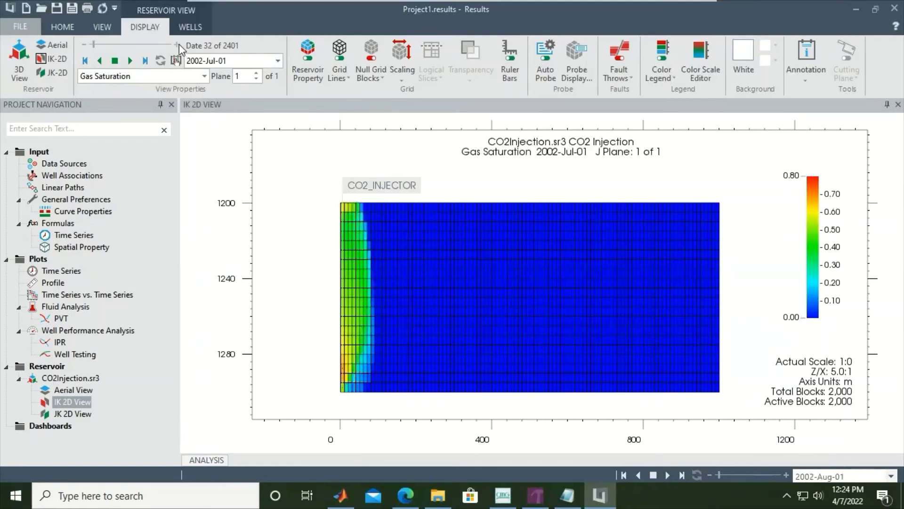
drag(93, 43, 102, 45)
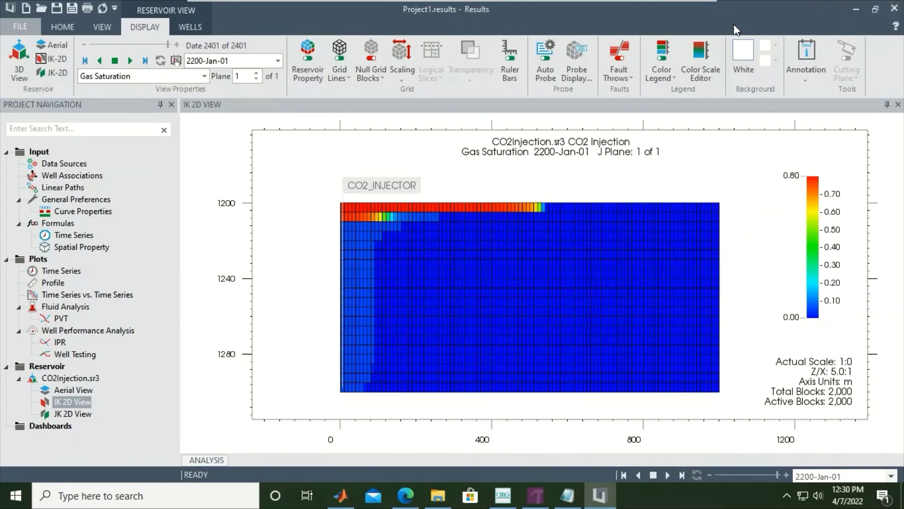
- Save the project as the results file CO2_BASE in the CMG CCS folder under Documents
mouse_move(733, 25)
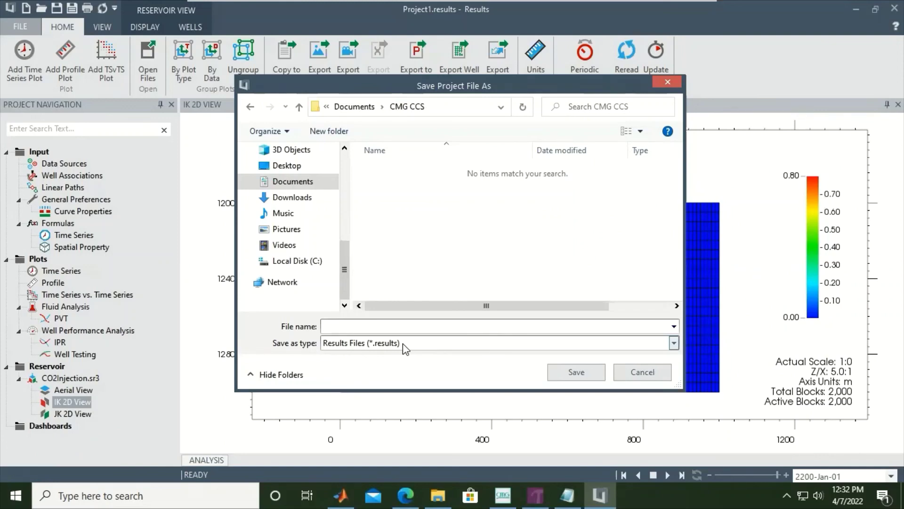
drag(401, 90, 714, 283)
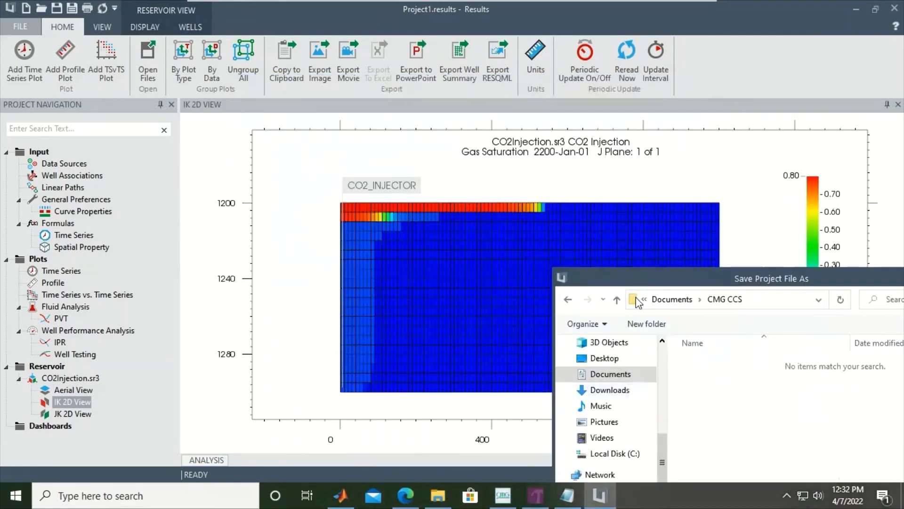
drag(634, 279, 533, 172)
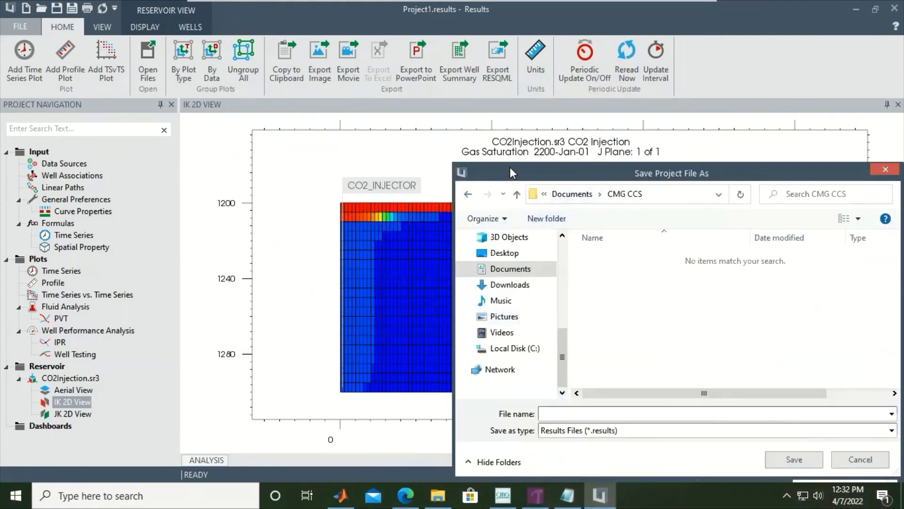
drag(510, 168, 244, 82)
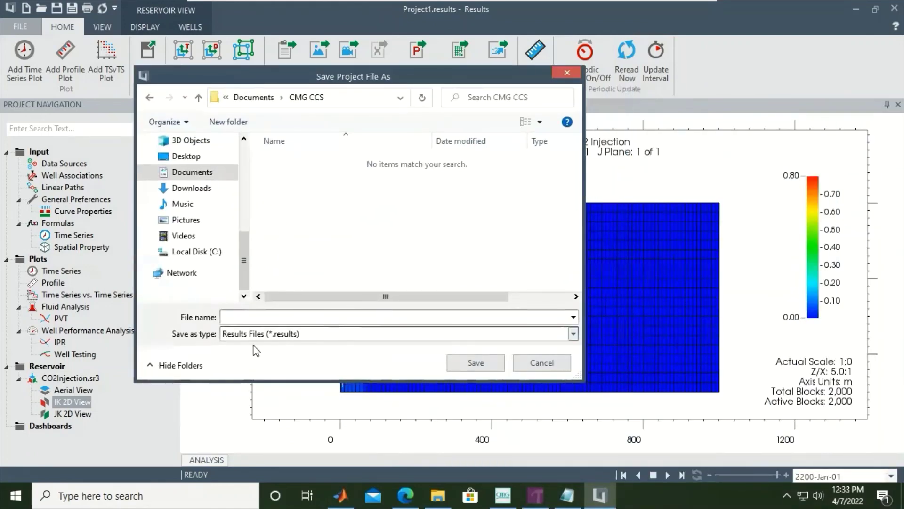
click(273, 319)
text(CO2)
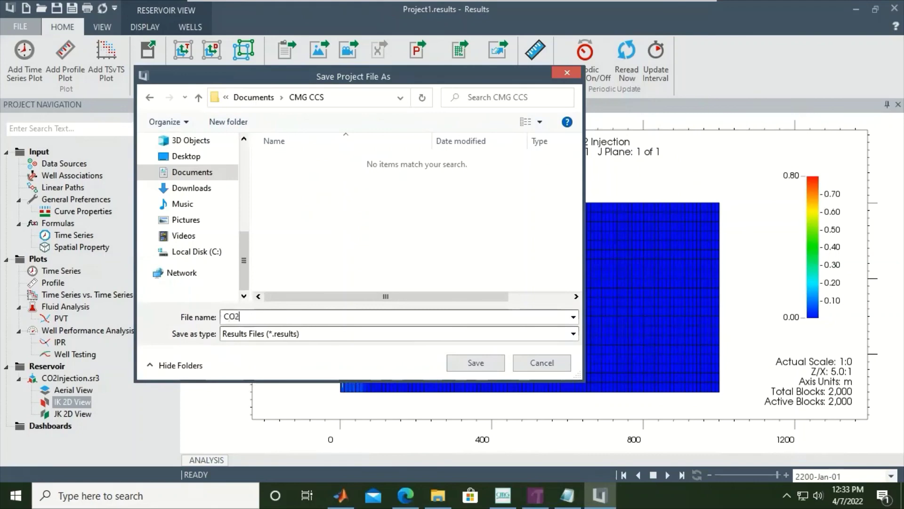
text(_BASE)
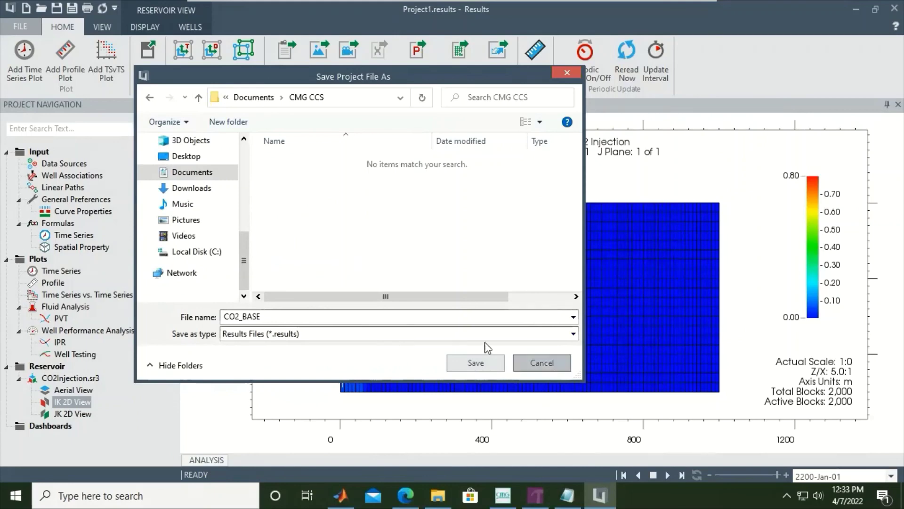
click(475, 362)
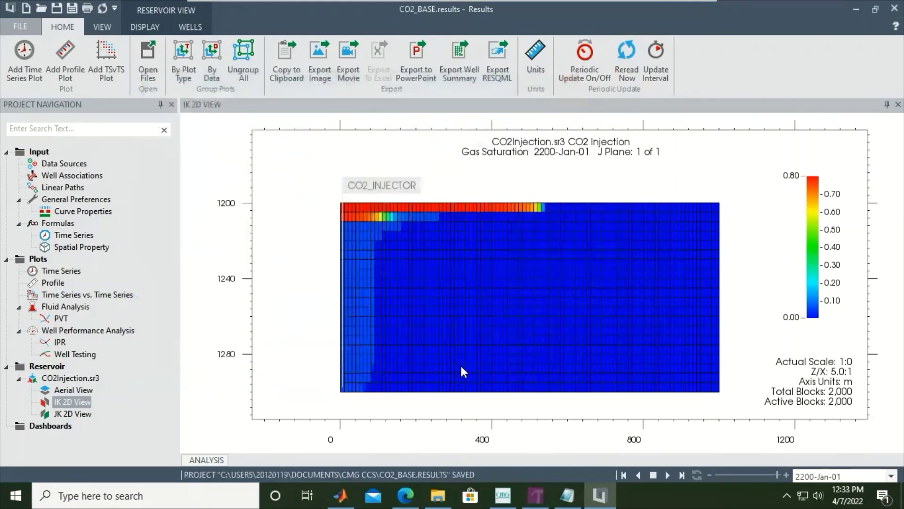